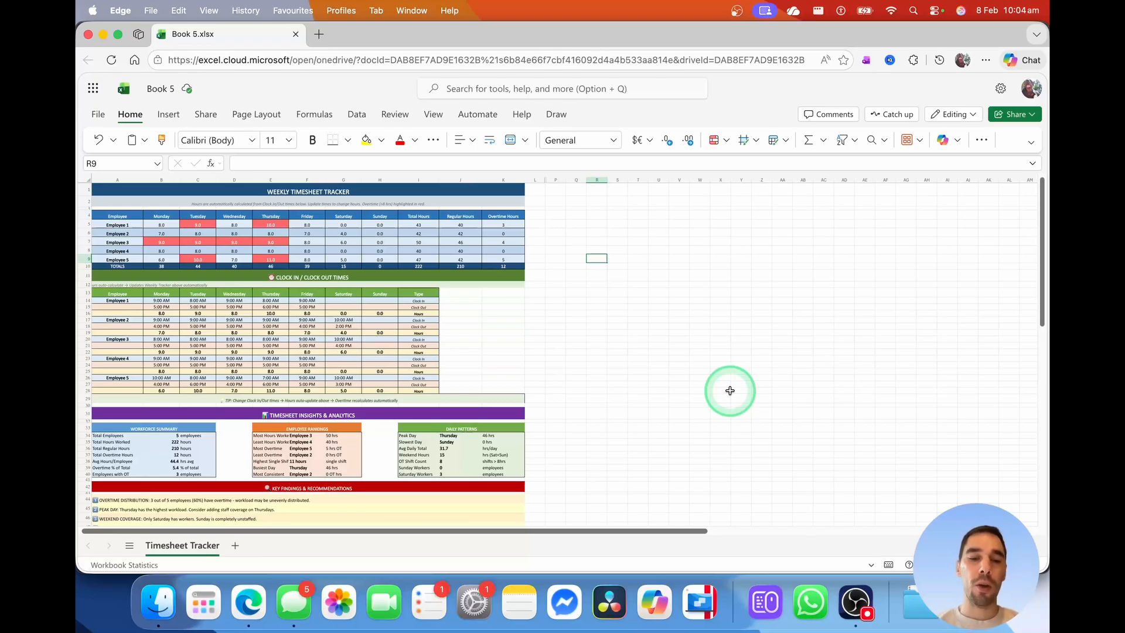
Create a new blank workbook (Book 6) at excel.cloud.microsoft and show the Copilot pane
key("super+t")
type("excel.cloud.microsoft")
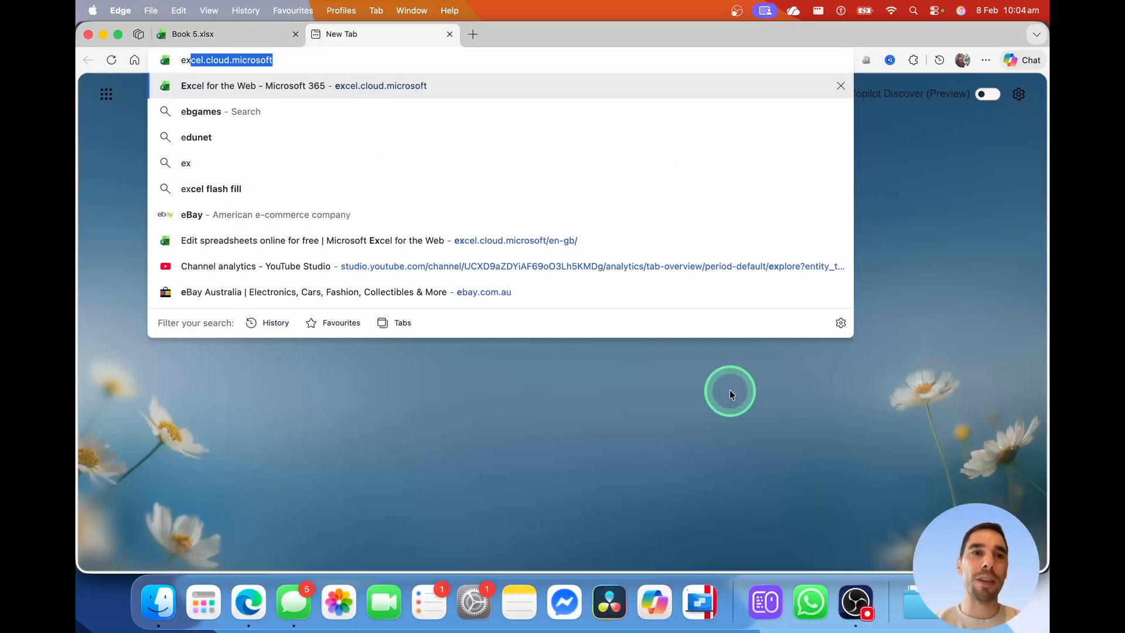
key("Return")
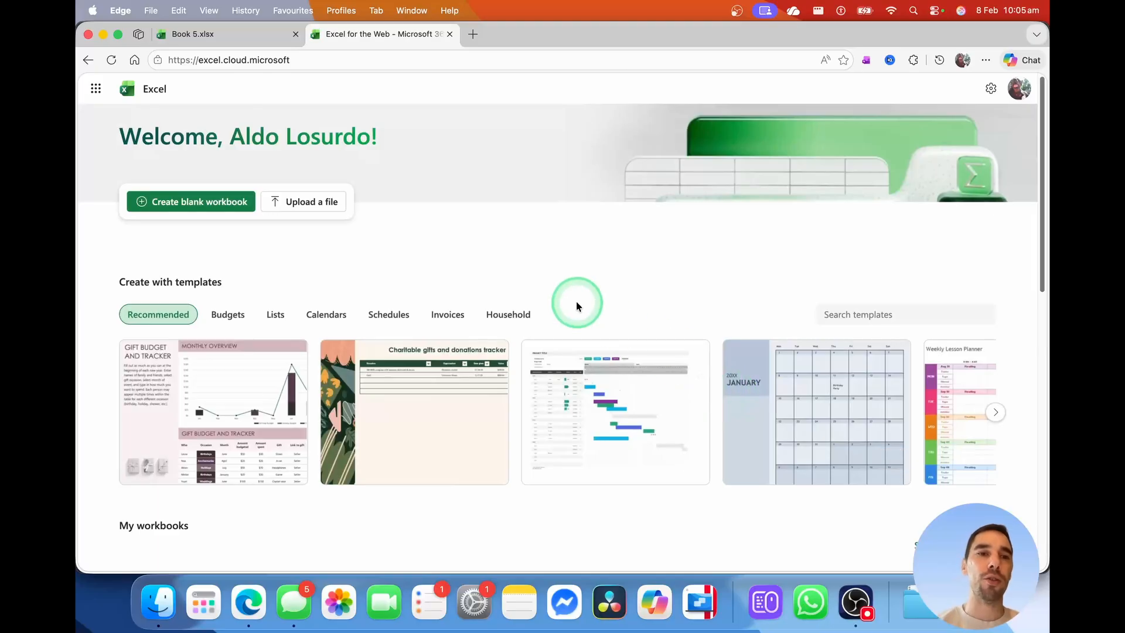
left_click(204, 202)
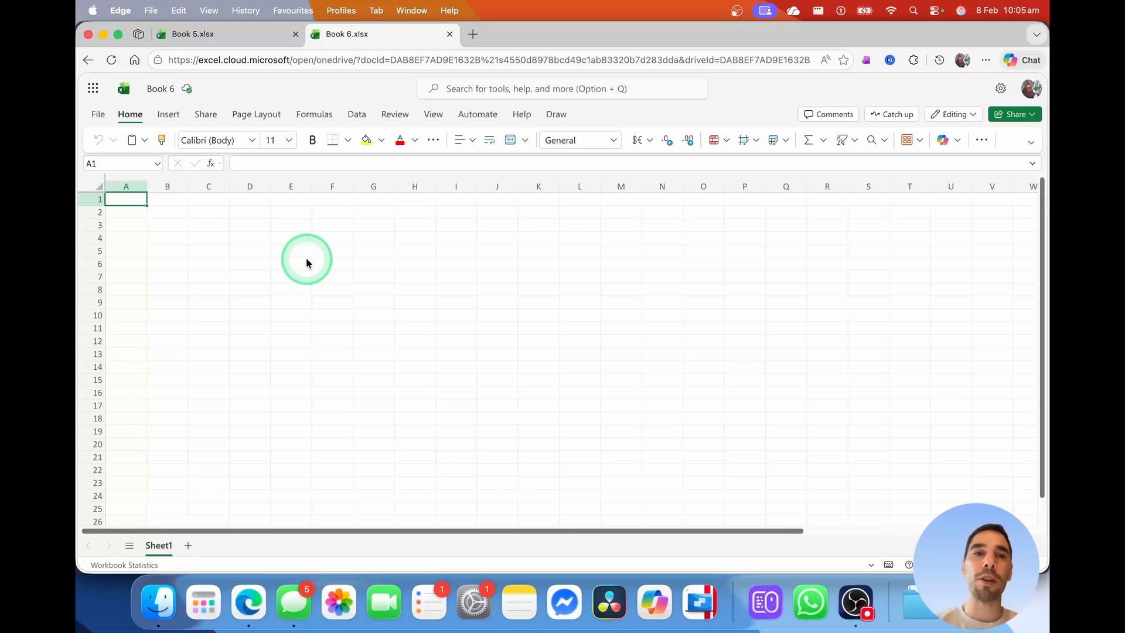
left_click(942, 142)
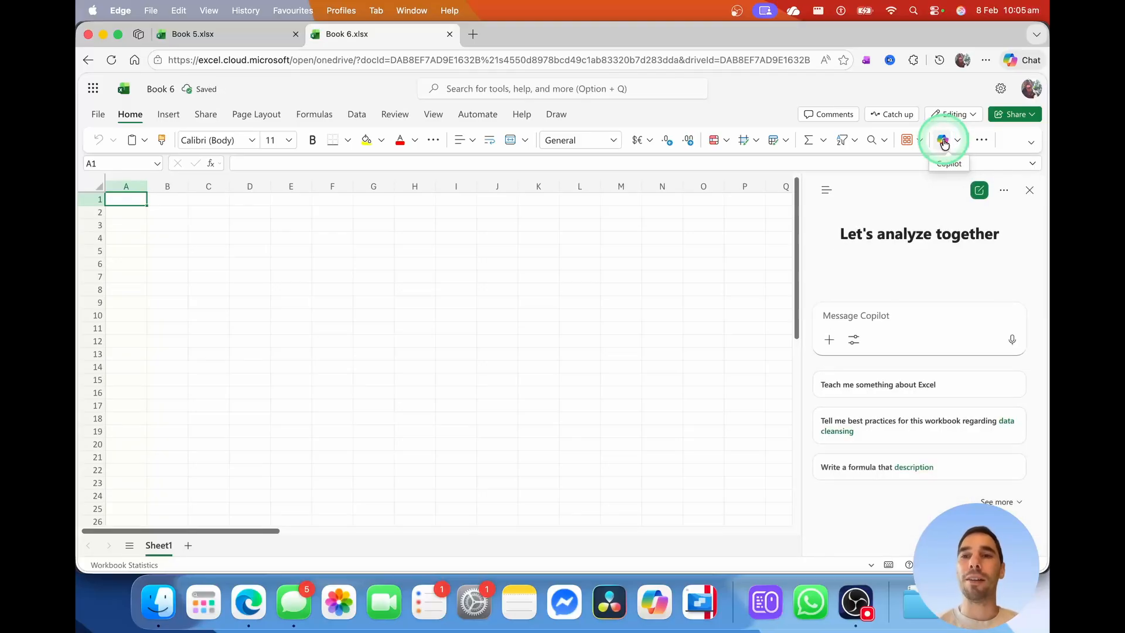
Switch Copilot to Agent mode and request a 5-employee weekly timesheet with overtime highlighting and graphs
left_click(854, 342)
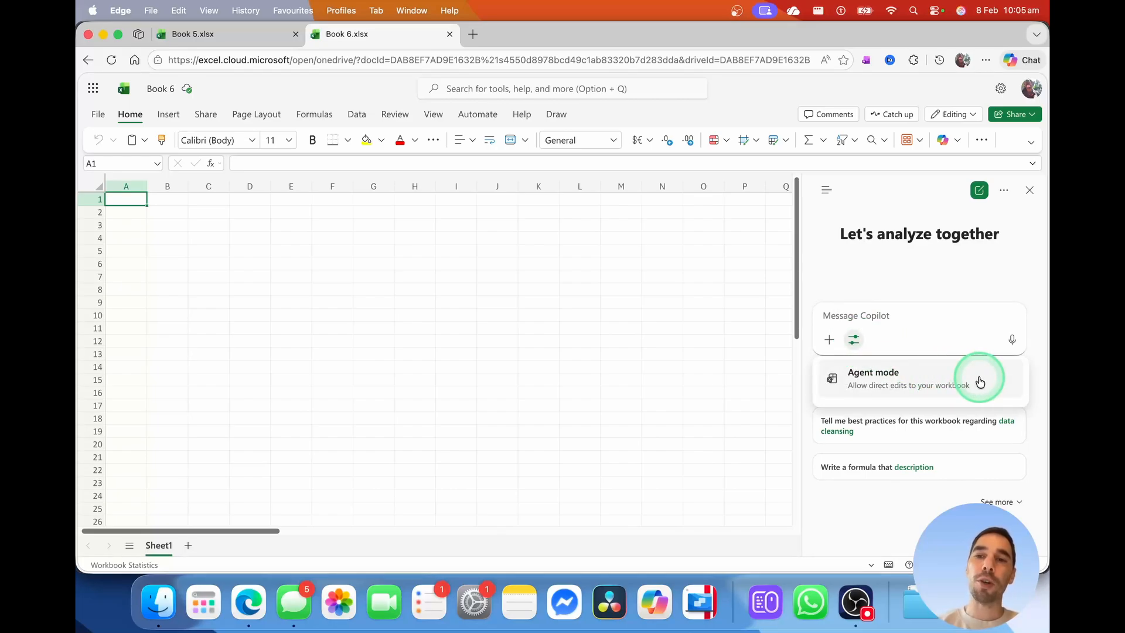
left_click(905, 386)
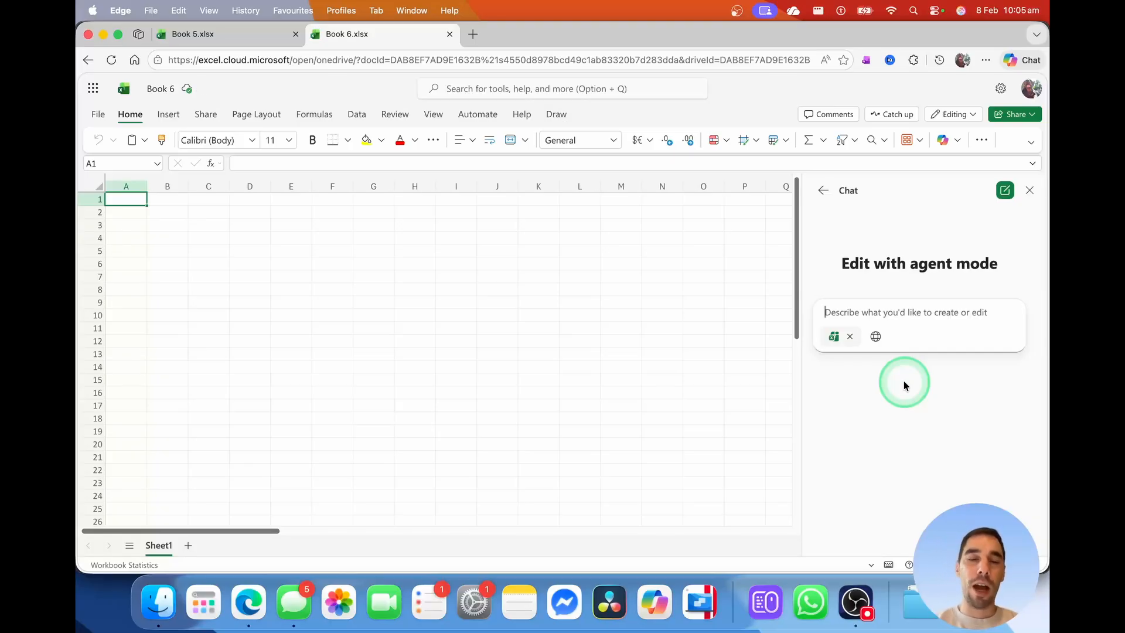
type("create")
type("a simple weekly timesheet for 5 employees to track their hours, highlighting when someone works over 8 hours in a shift. Also create some graphs to make it easy to understand this data")
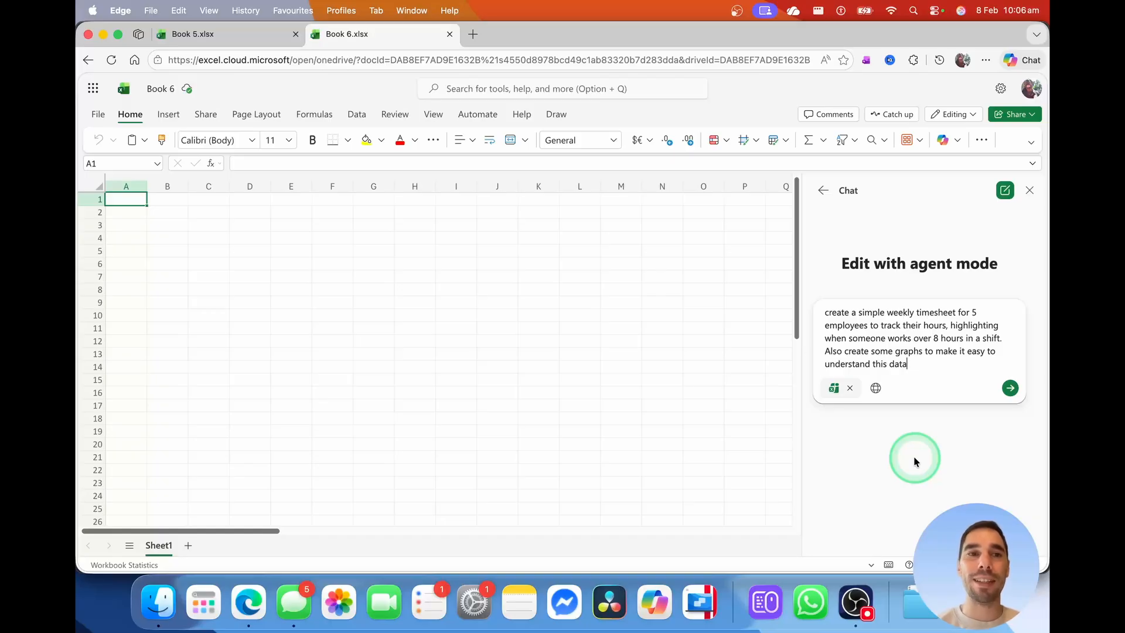
left_click(1007, 390)
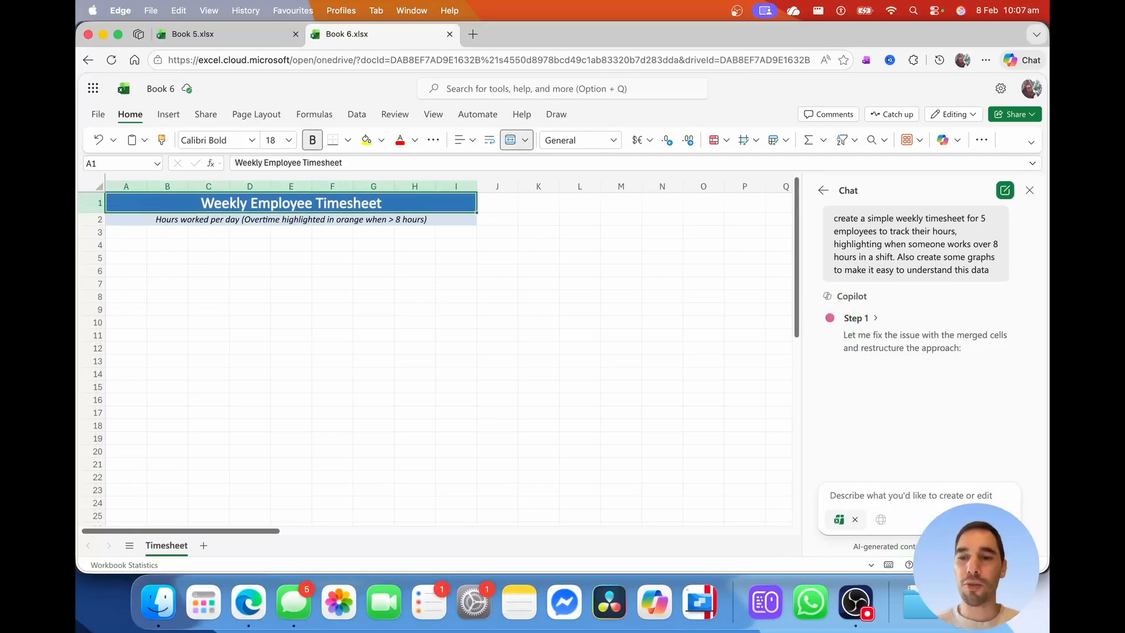
Follow Copilot's progress in its Step 1 details card while it builds the timesheet
left_click(876, 320)
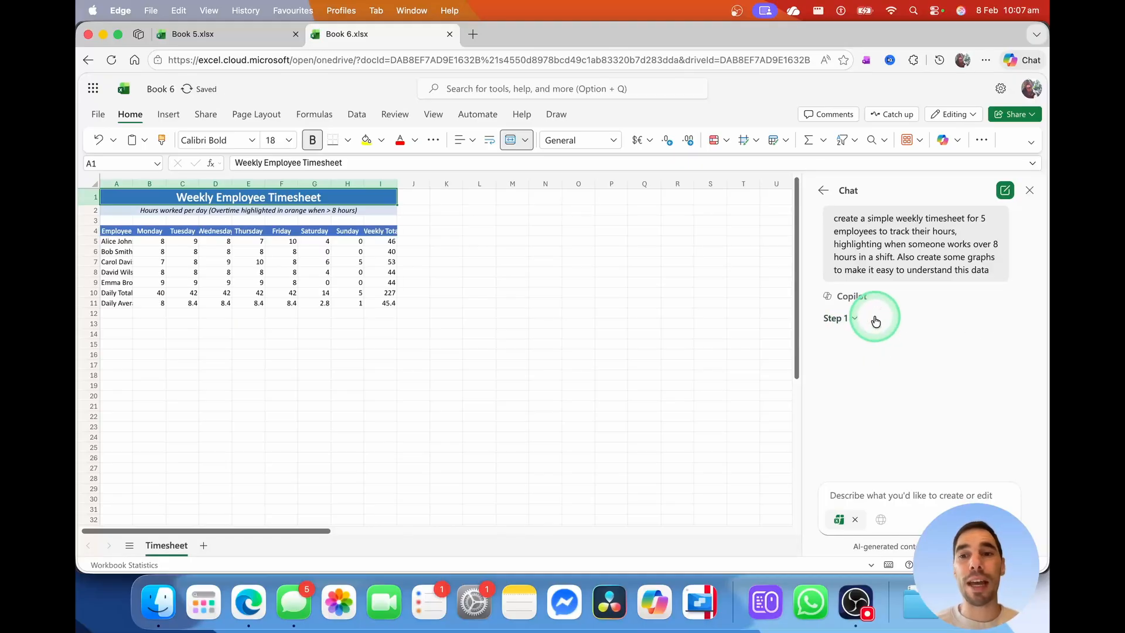
left_click(855, 323)
left_click(855, 322)
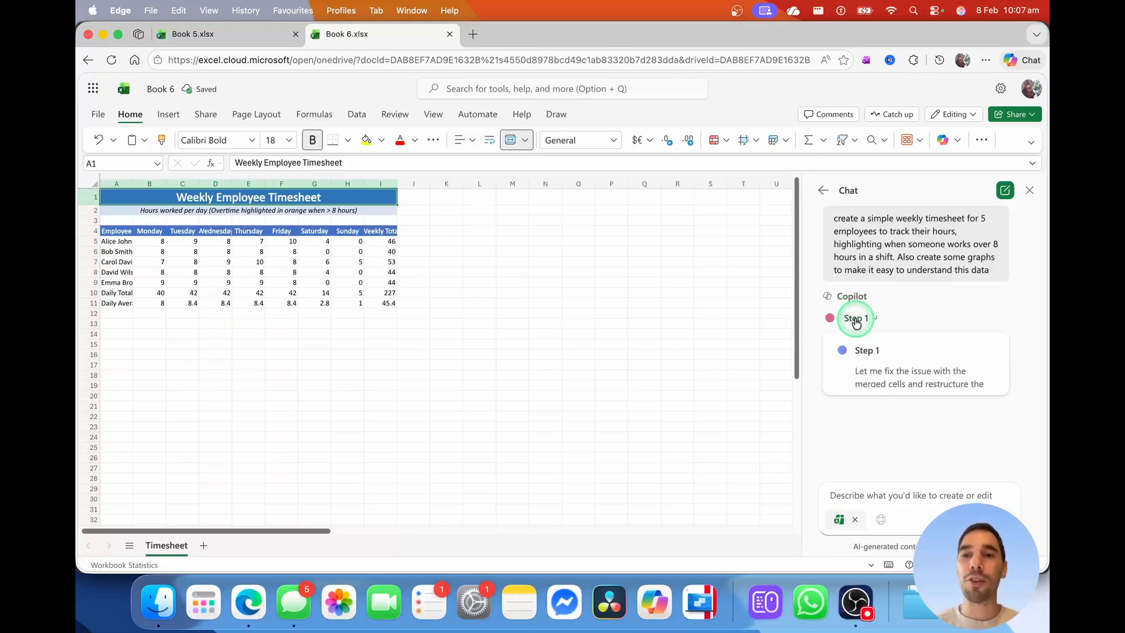
left_click(878, 321)
left_click(891, 330)
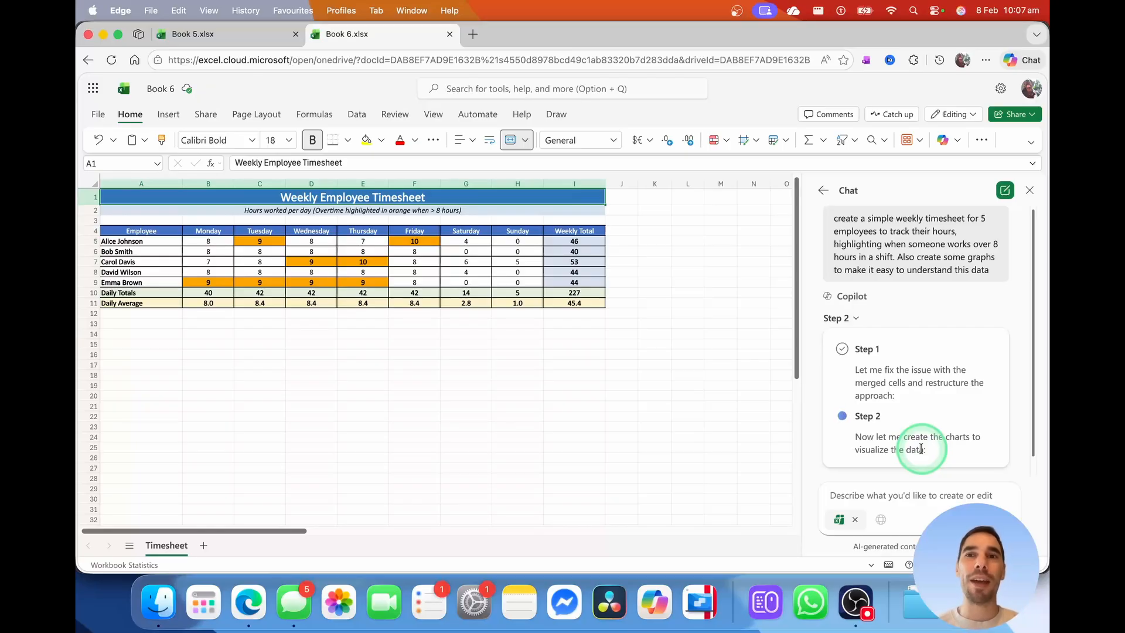
Review the generated hours table, overtime analysis, legend and four charts, including Daily Hours Trend by Employee
scroll(928, 399, "down", 1)
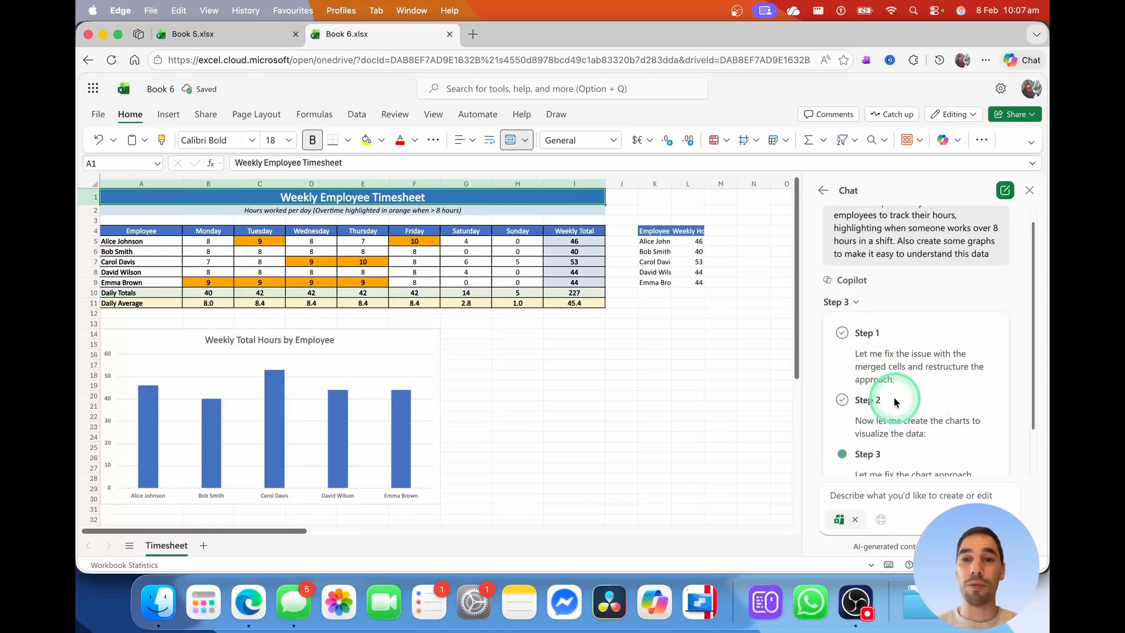
scroll(894, 402, "down", 3)
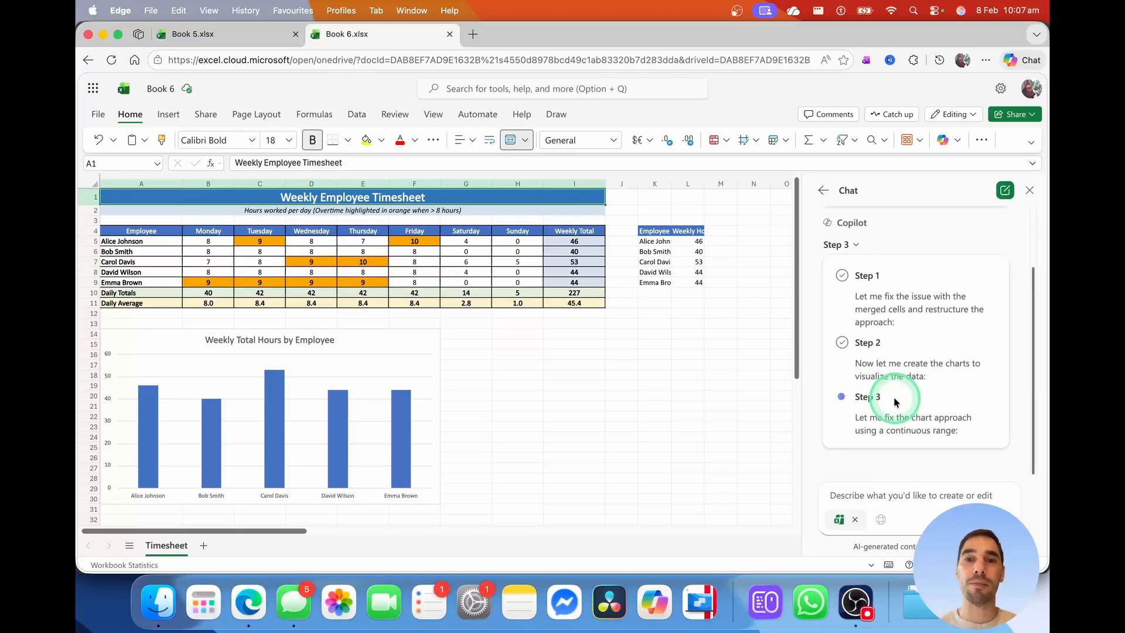
scroll(743, 329, "down", 6)
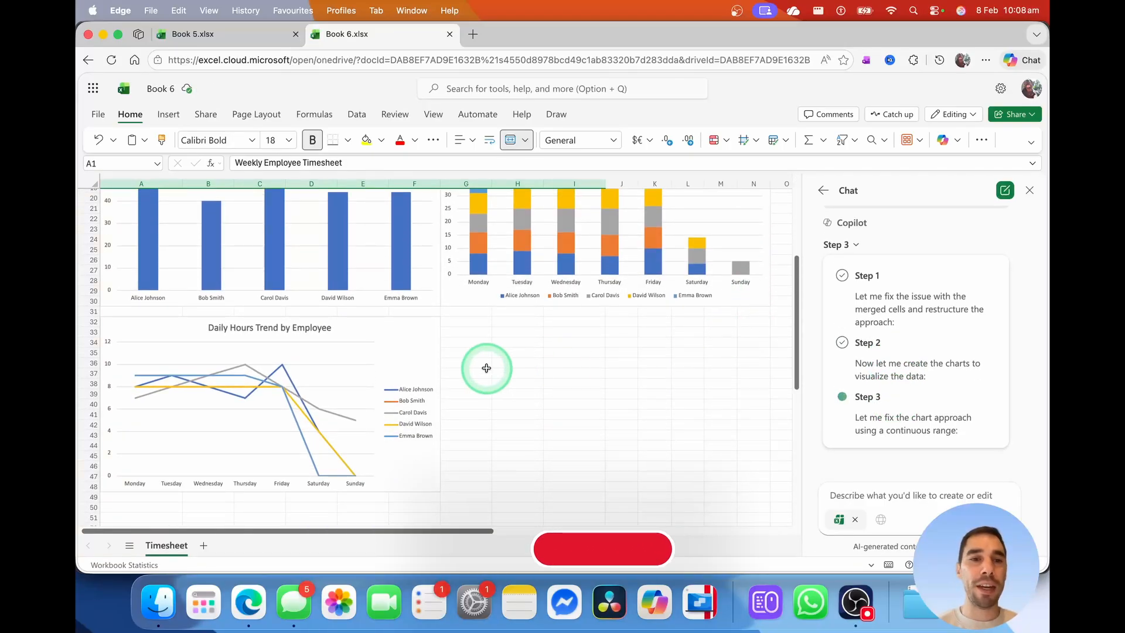
left_click(210, 332)
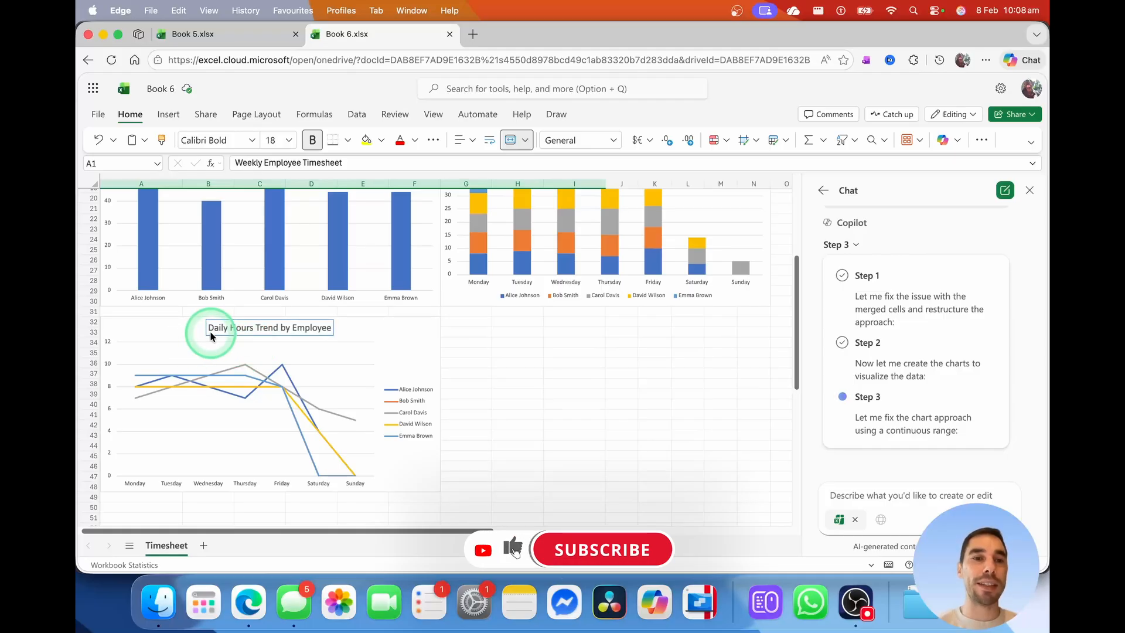
scroll(487, 352, "up", 4)
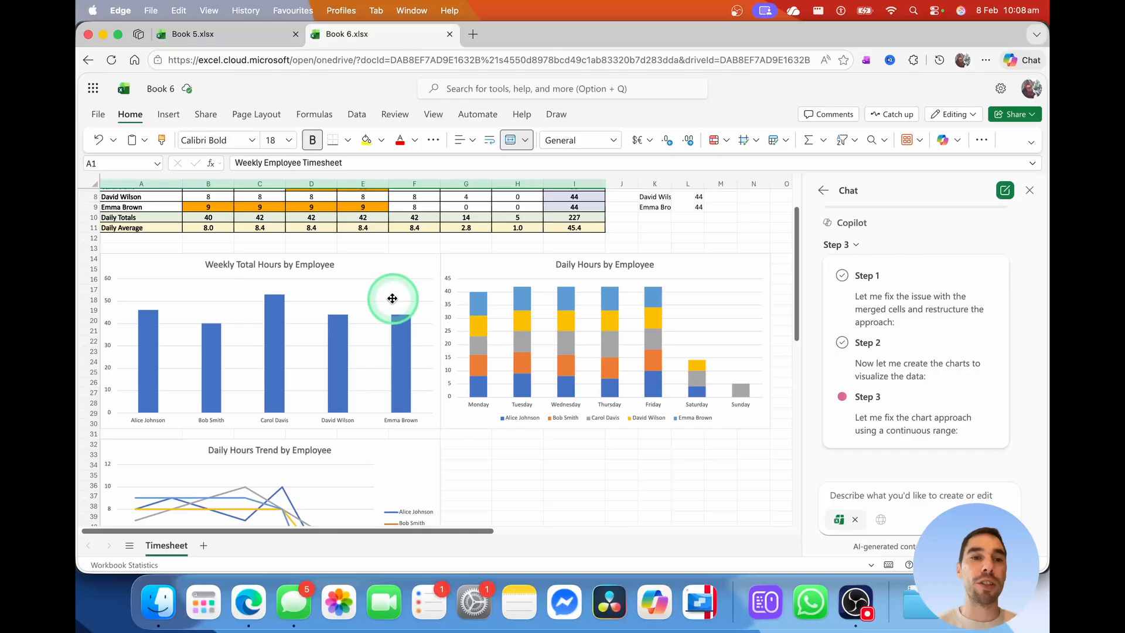
scroll(410, 328, "up", 3)
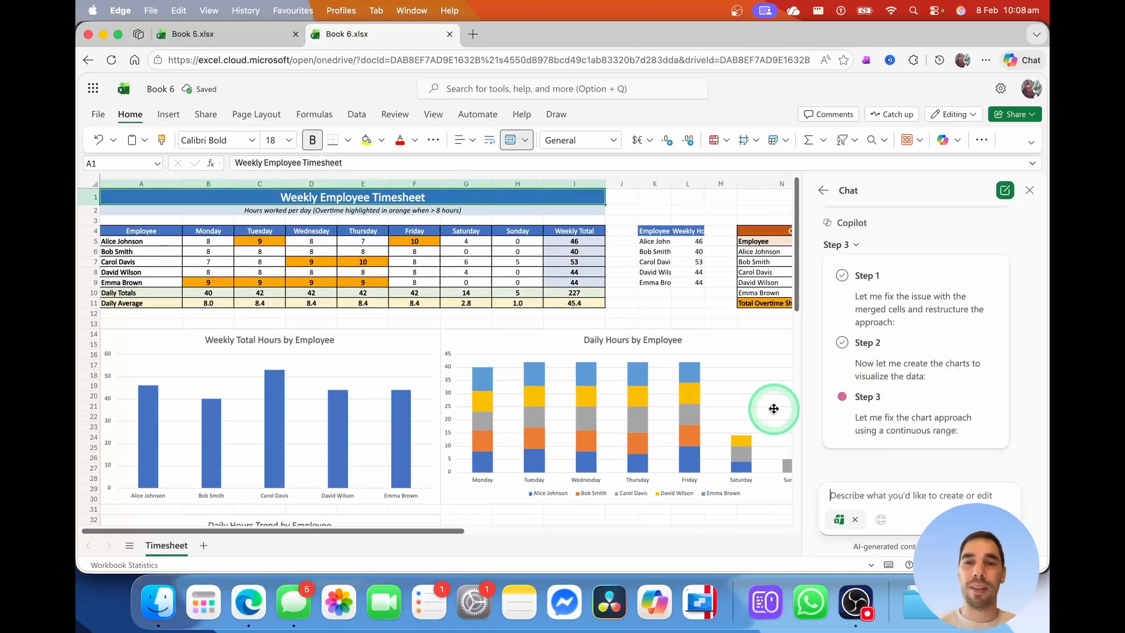
scroll(728, 351, "right", 4)
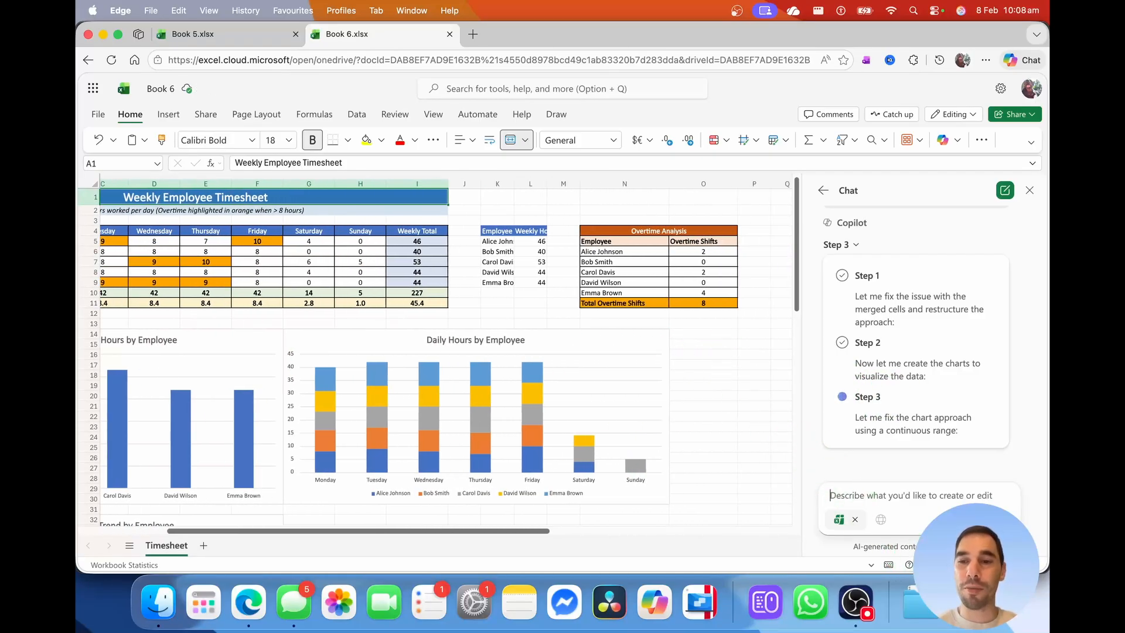
scroll(436, 351, "down", 2)
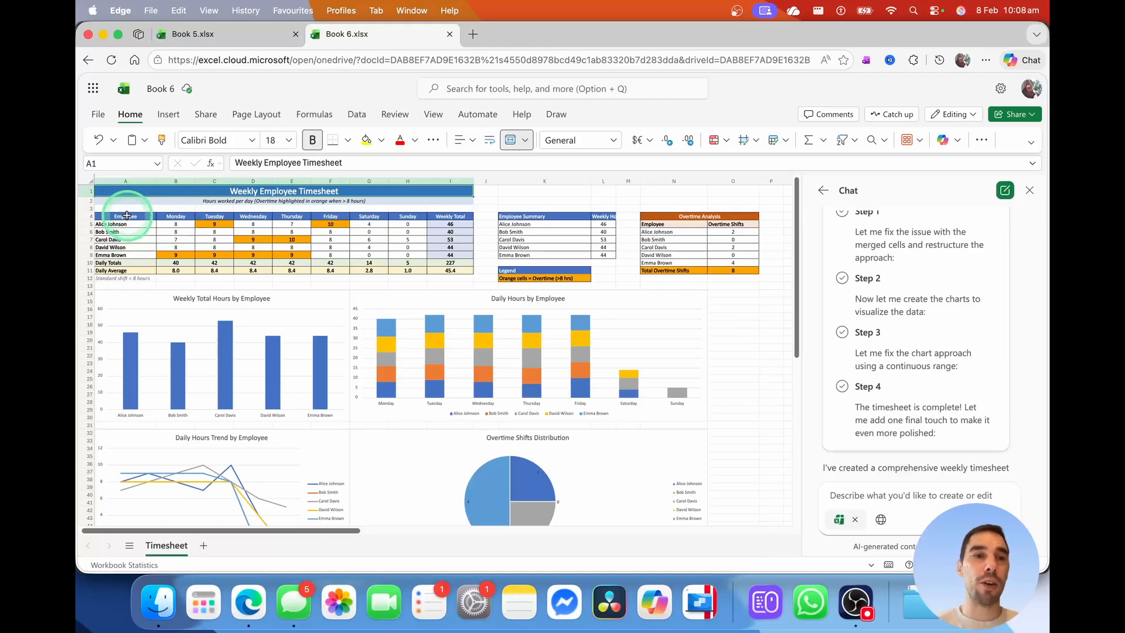
left_click_drag(124, 217, 450, 270)
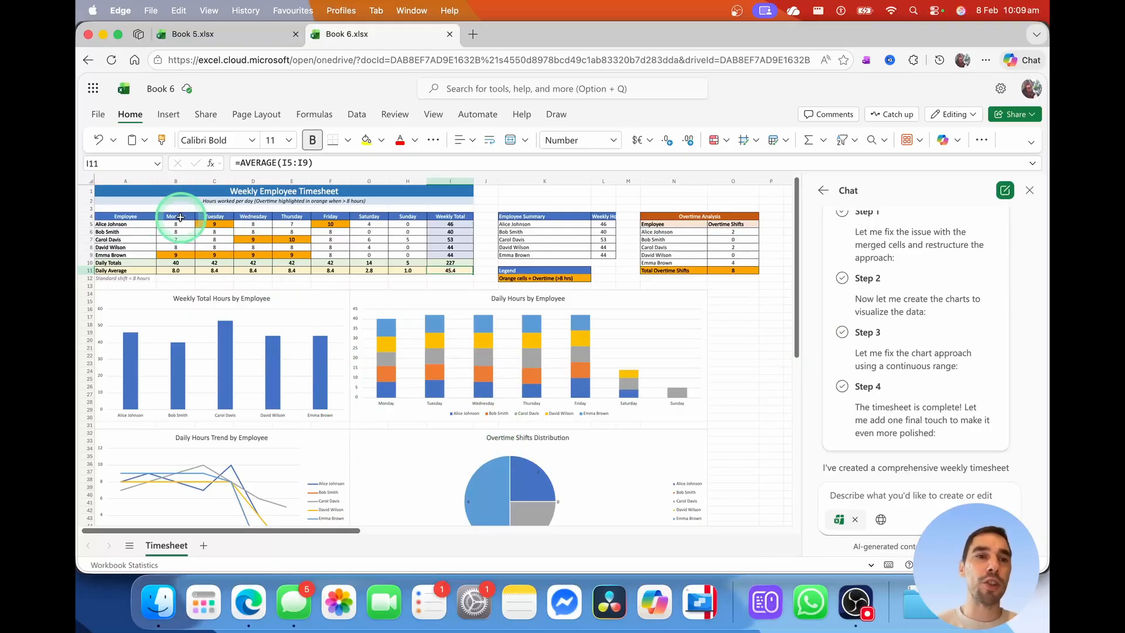
left_click(179, 217)
left_click(183, 224)
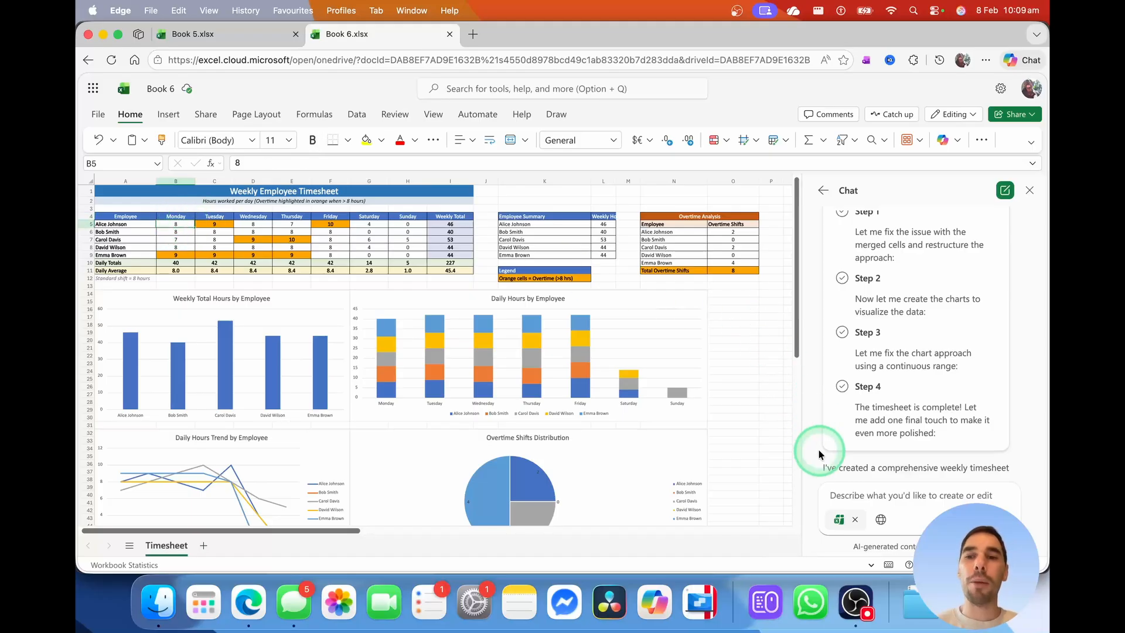
left_click(879, 493)
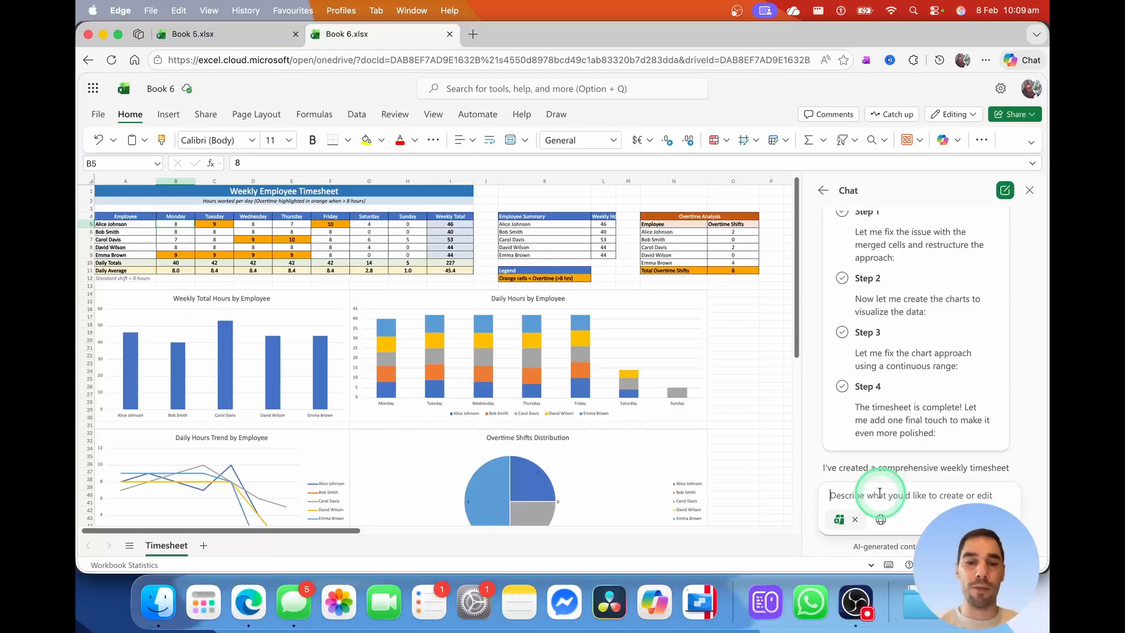
Ask Copilot for a clock-in/clock-out log connected to the weekly employee timesheet
type("add an area where I can log when an employee clocks in and clocks out of their shfits")
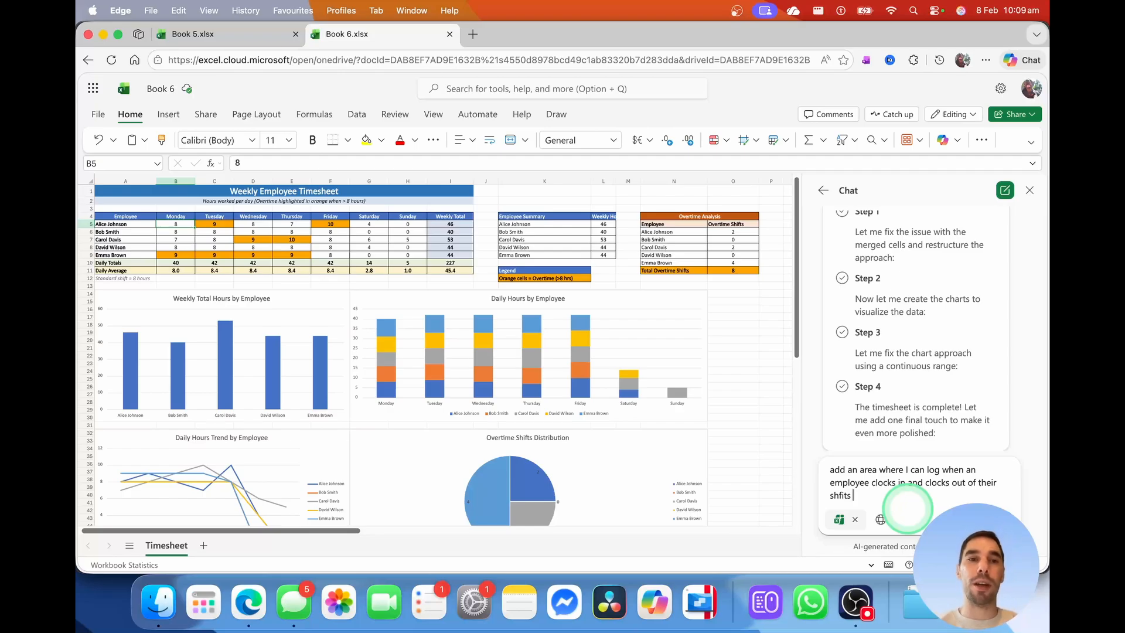
type("and connect it to the weekly employee timesheet")
key("Return")
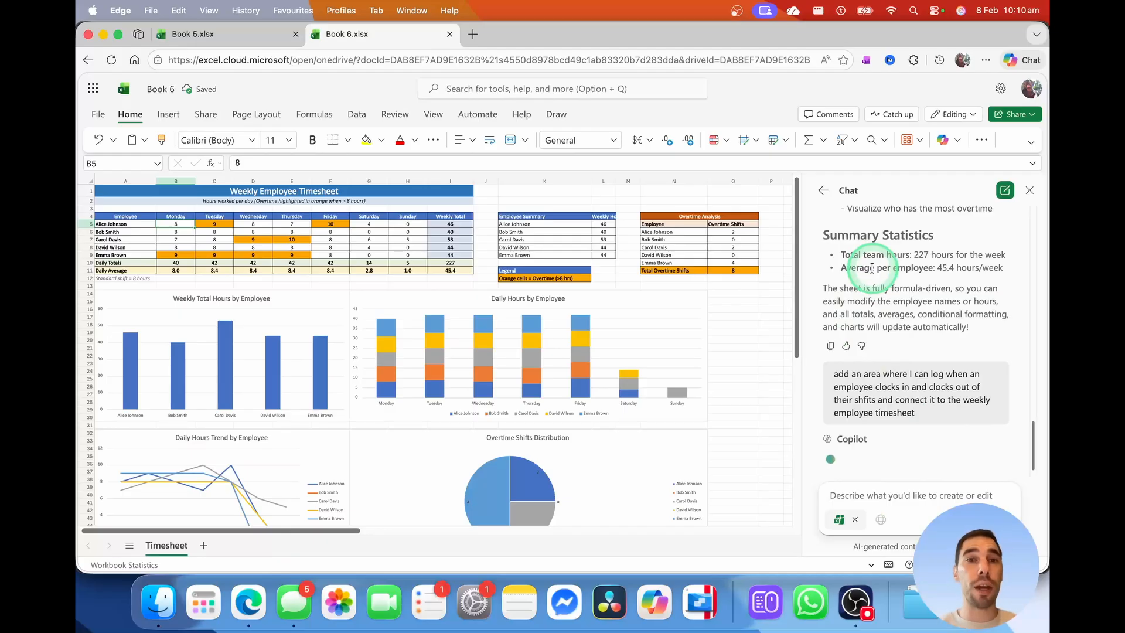
Read Copilot's reply about the Time Log feeding the auto-calculated summary
scroll(685, 326, "down", 5)
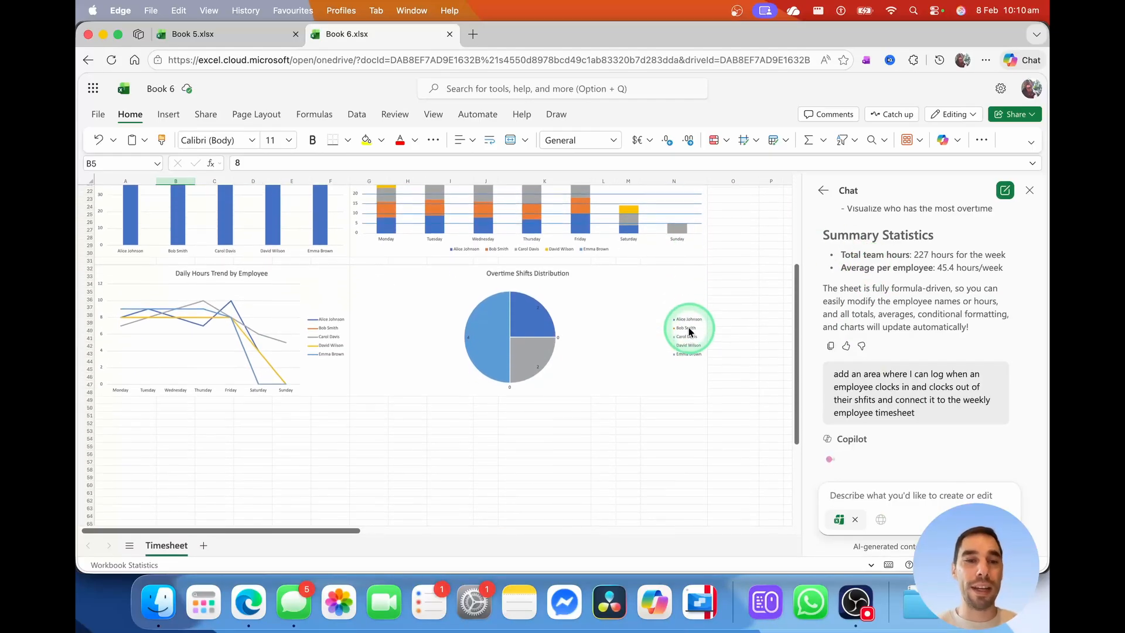
scroll(683, 326, "up", 5)
scroll(906, 302, "up", 5)
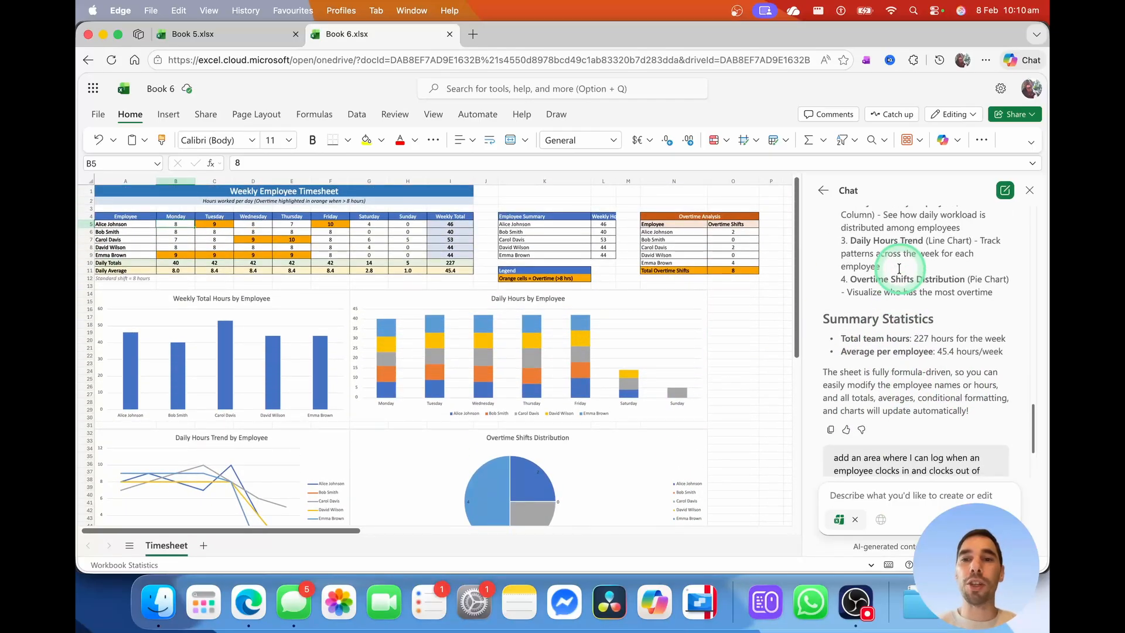
scroll(899, 275, "up", 1)
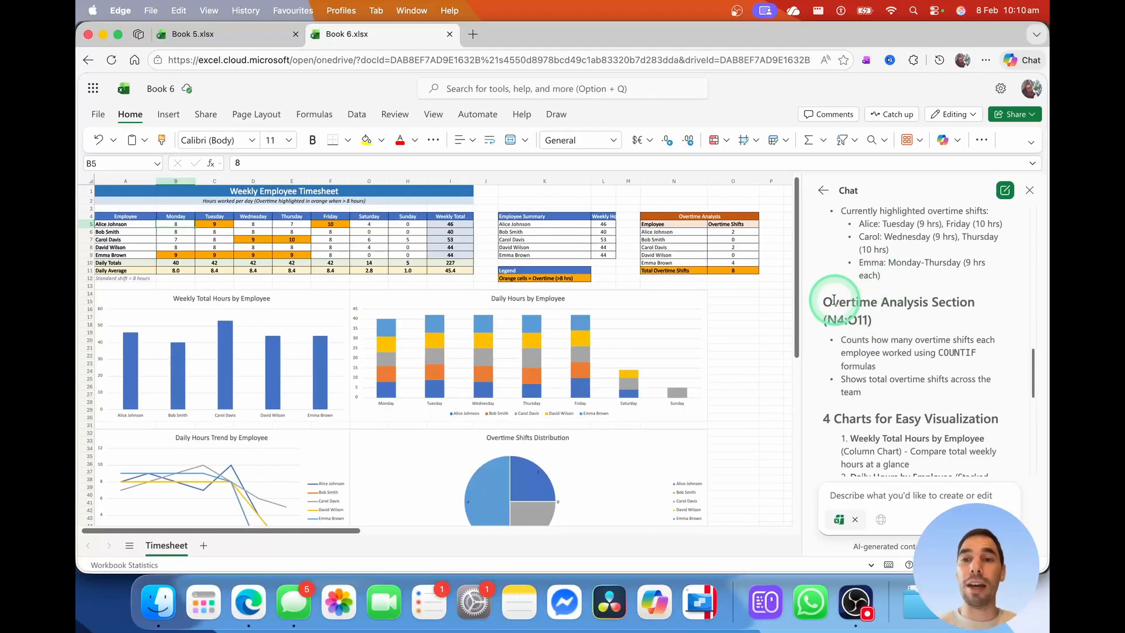
left_click_drag(833, 302, 923, 302)
left_click(936, 375)
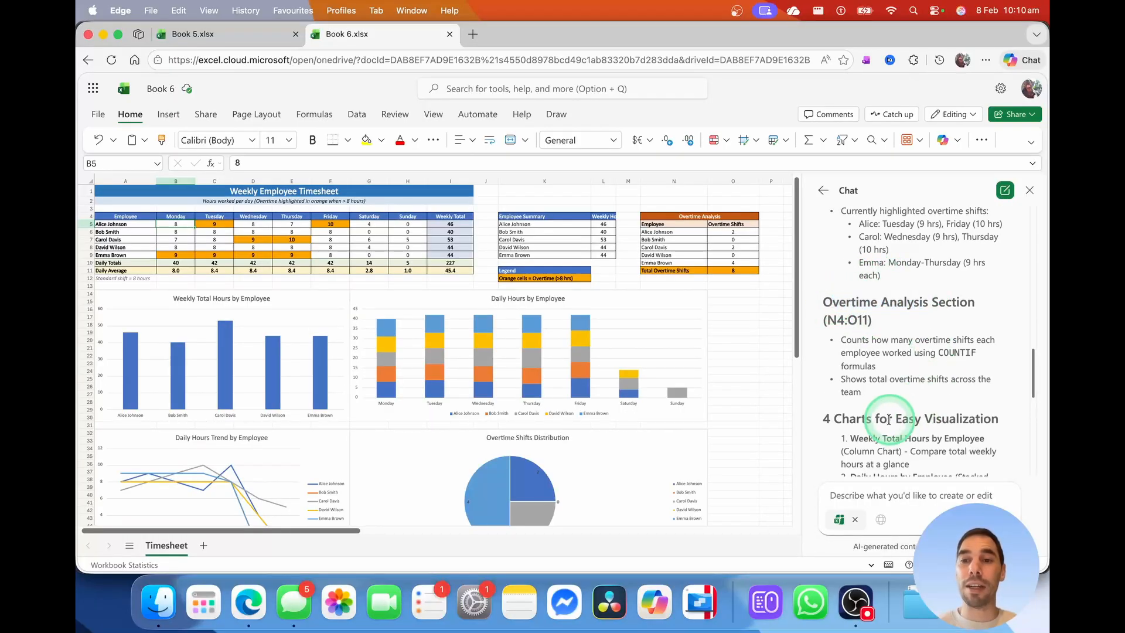
scroll(891, 419, "down", 2)
scroll(891, 417, "down", 10)
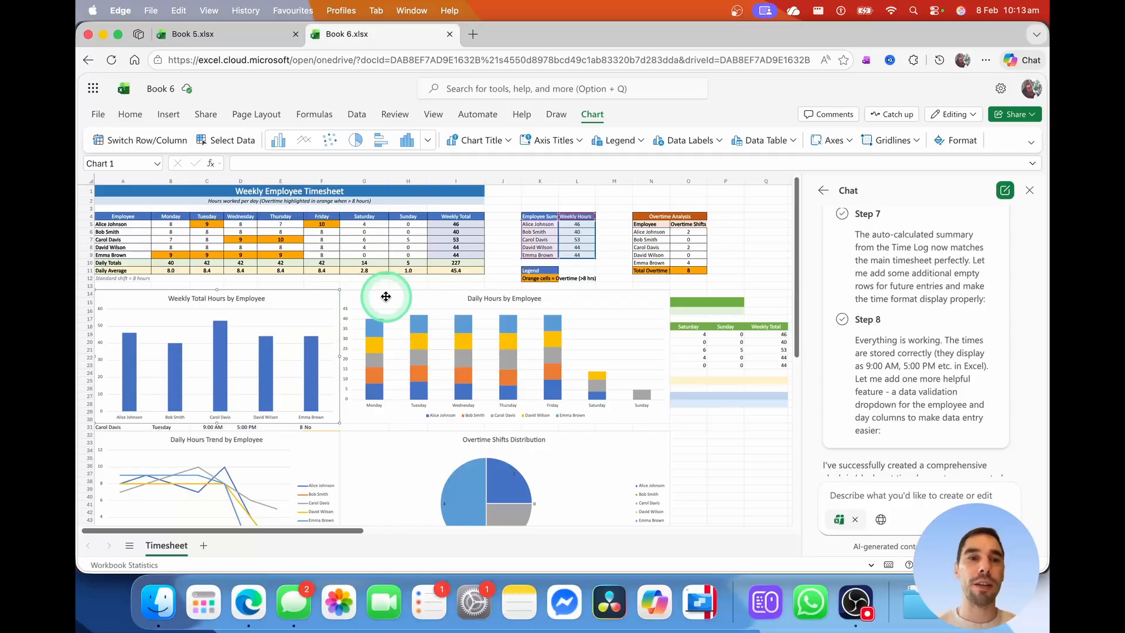
Move the Weekly Total Hours chart below the Time Log
left_click_drag(263, 311, 433, 356)
scroll(445, 352, "down", 5)
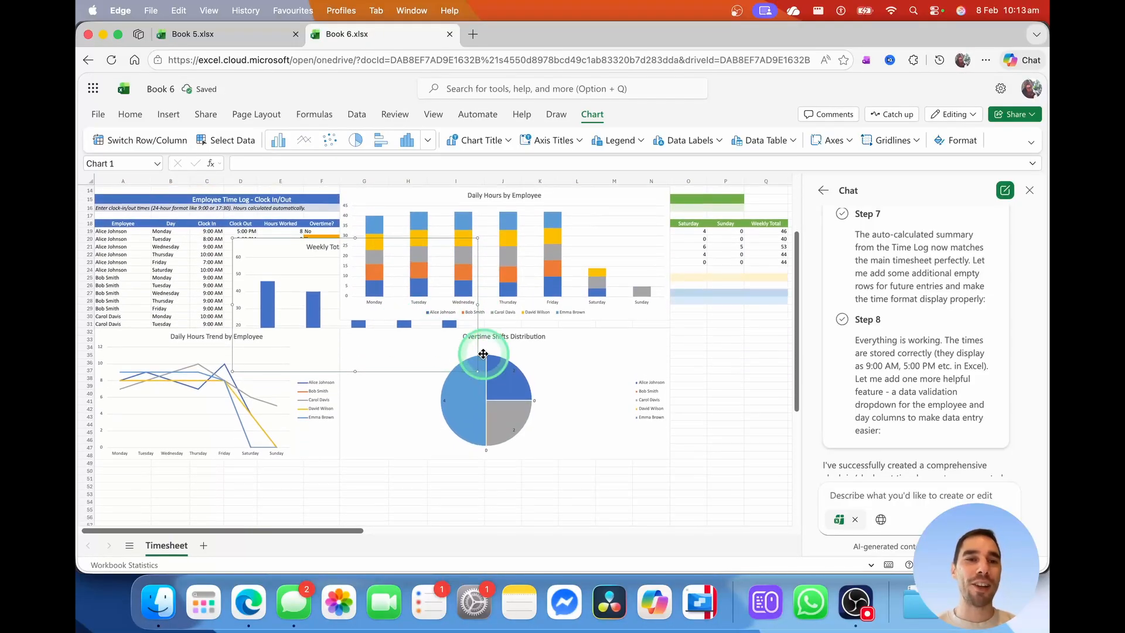
left_click(996, 565)
left_click(996, 565)
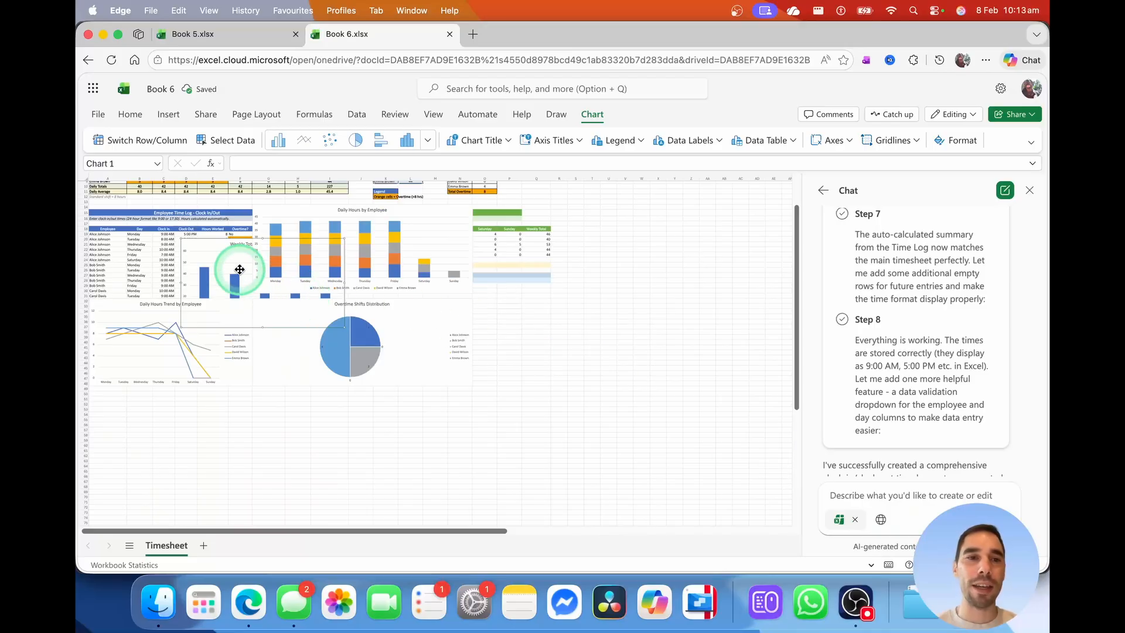
left_click_drag(239, 269, 311, 451)
Place the Daily Hours by Employee chart and the overtime pie chart on the right side
left_click_drag(354, 266, 655, 279)
left_click_drag(422, 311, 634, 390)
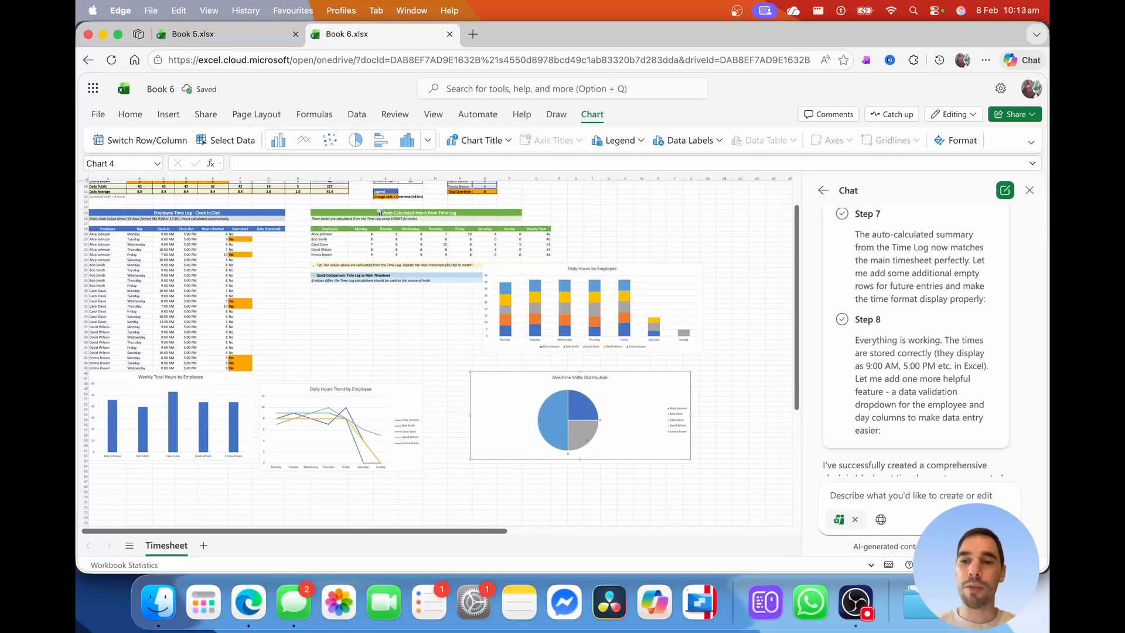
scroll(530, 370, "up", 5)
scroll(523, 368, "left", 6)
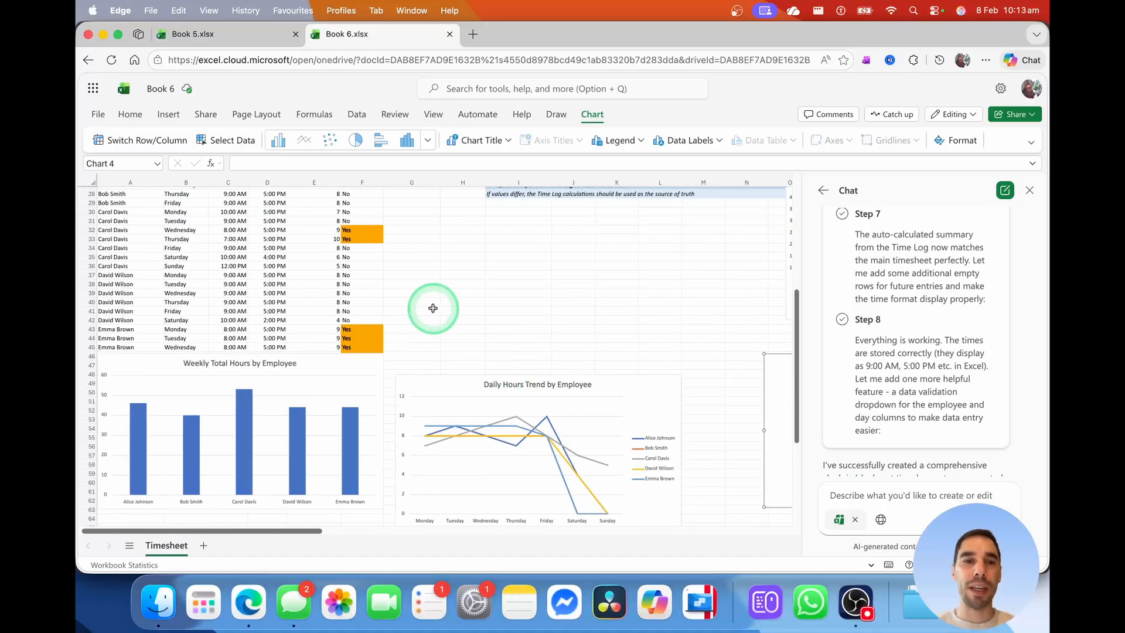
scroll(433, 308, "up", 6)
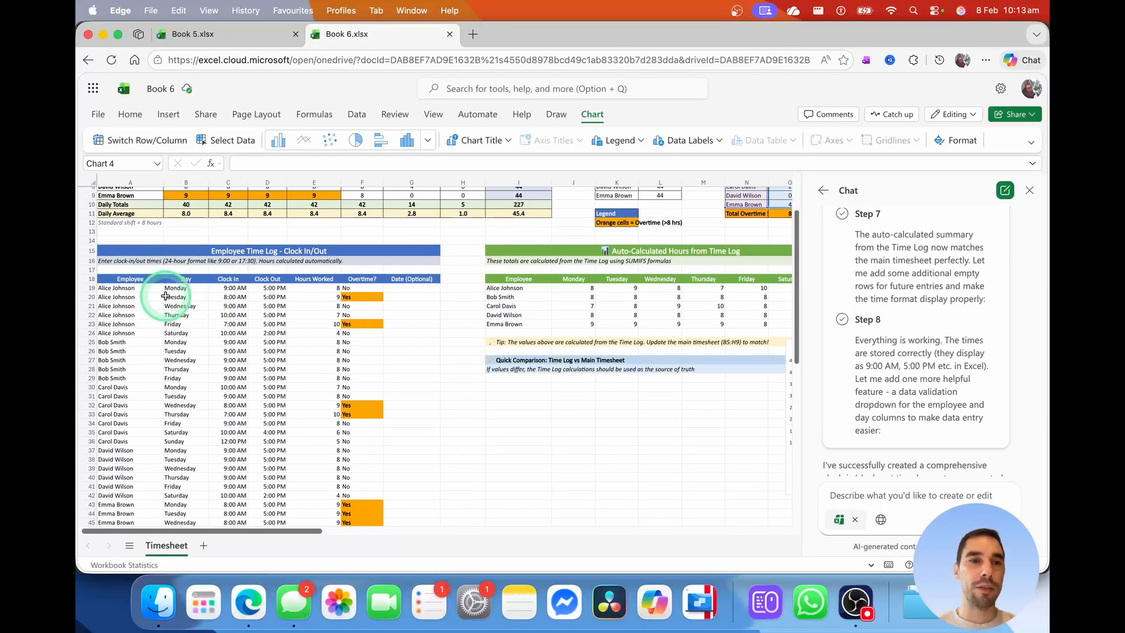
left_click(130, 287)
left_click(228, 288)
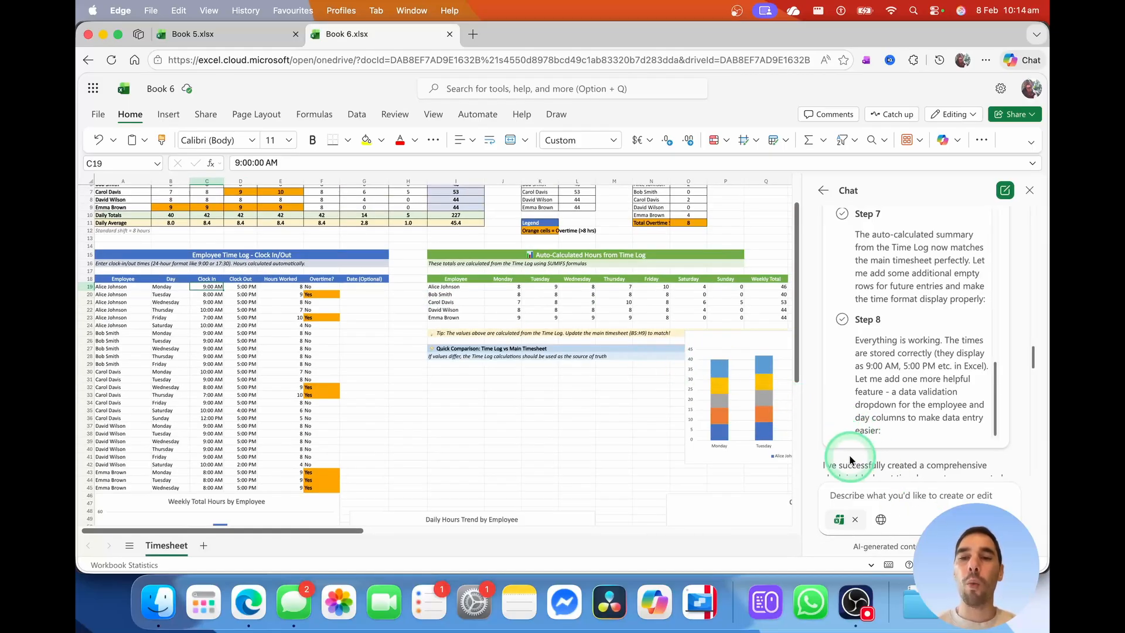
Change the first Time Log clock-in in C19 to 1:00 AM
left_click(881, 496)
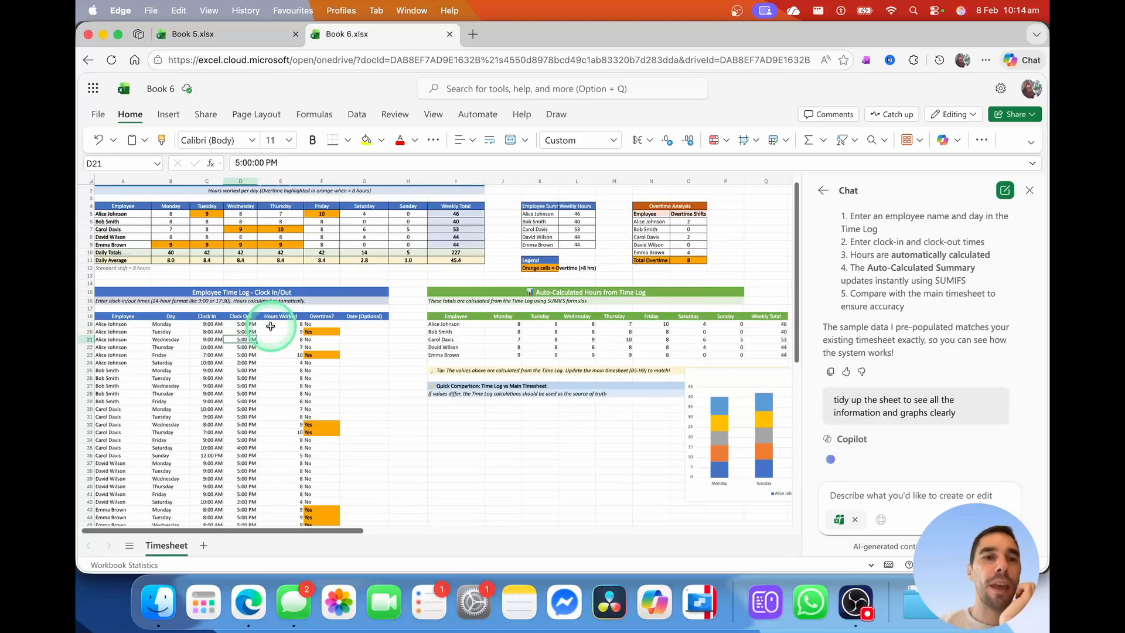
scroll(268, 321, "up", 3)
left_click(240, 350)
left_click(297, 344)
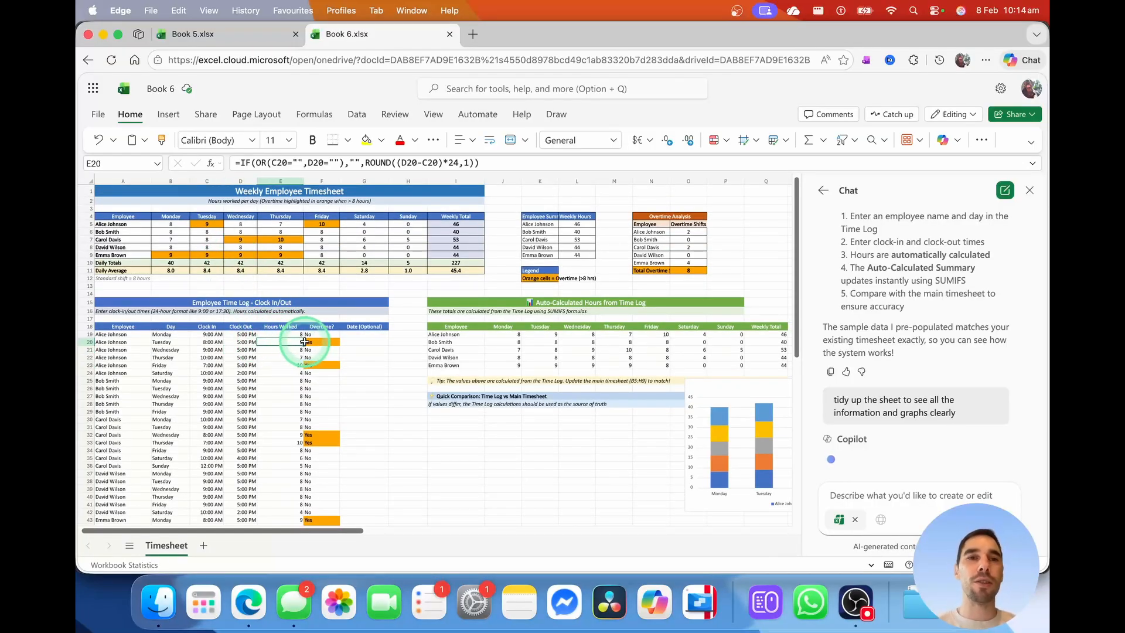
left_click(212, 335)
left_click(238, 162)
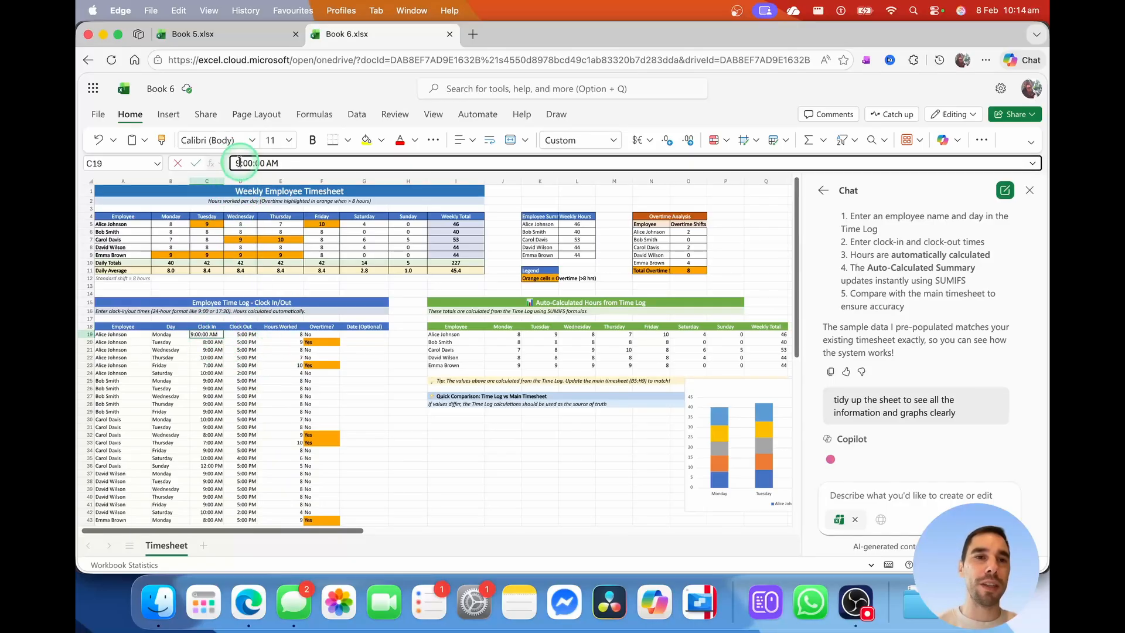
key("Delete")
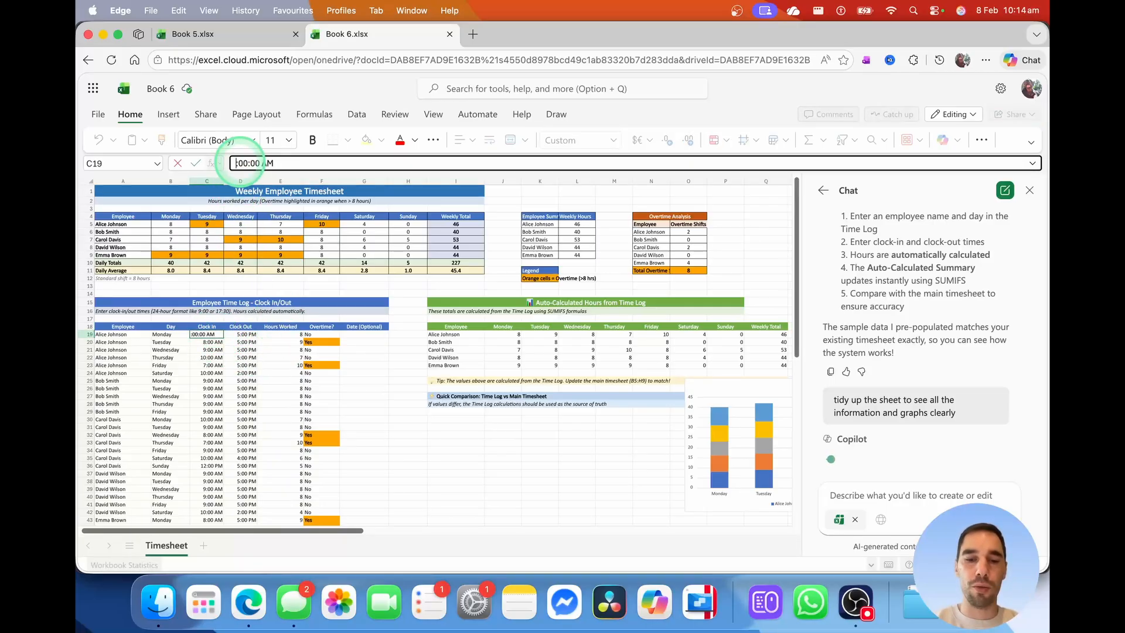
type("1")
key("Return")
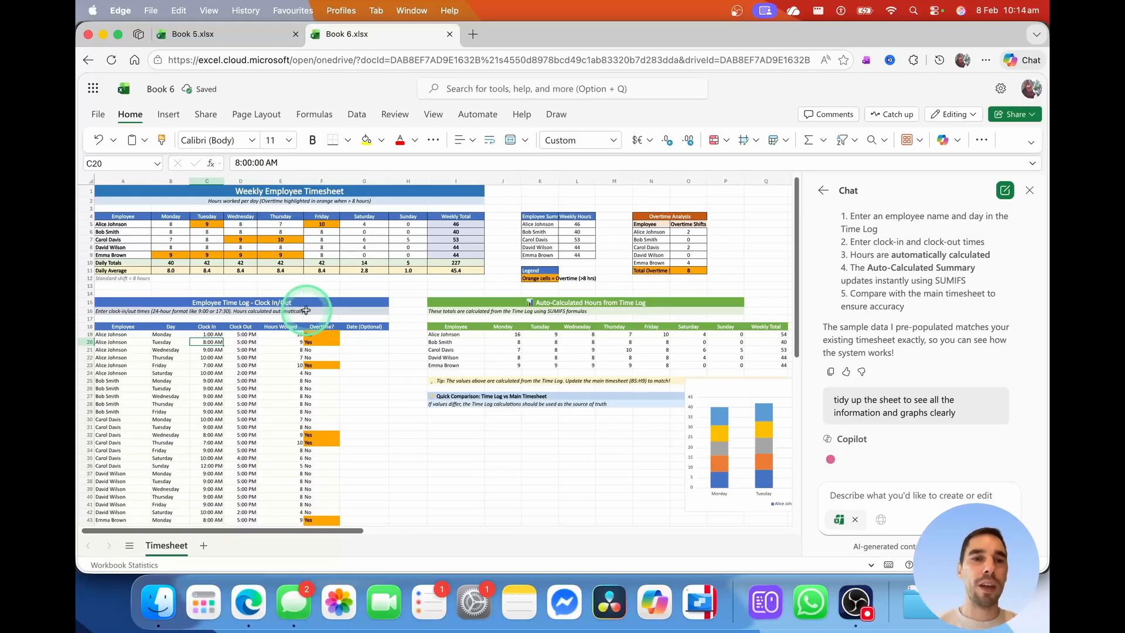
Check the hours worked, overtime formulas and summary Monday hours for the 16-hour entry
left_click(323, 333)
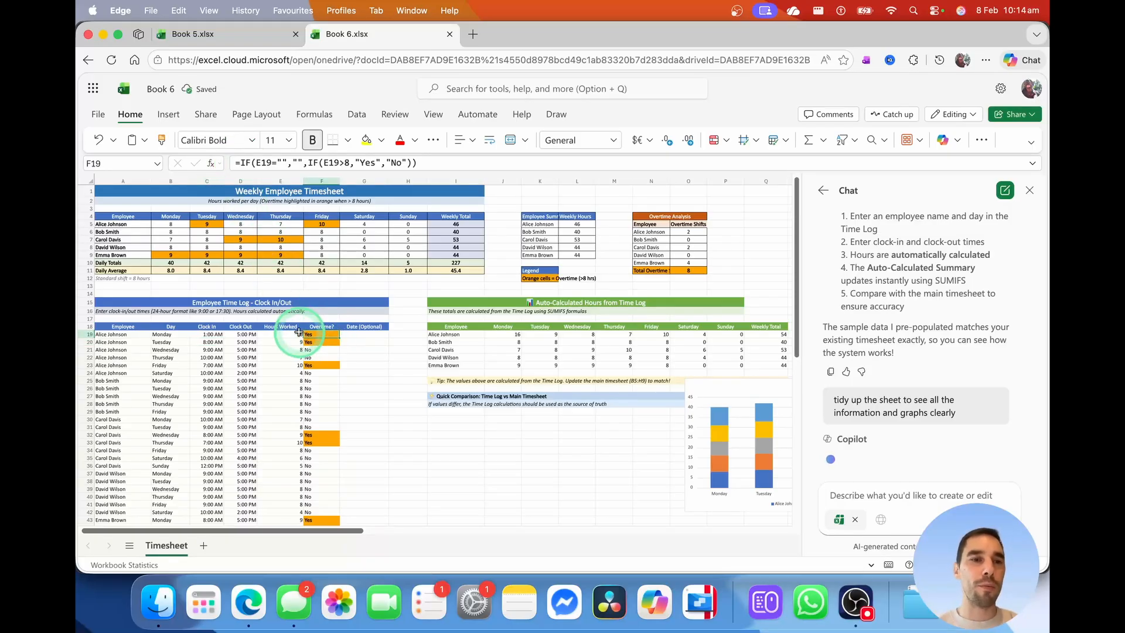
left_click(131, 335)
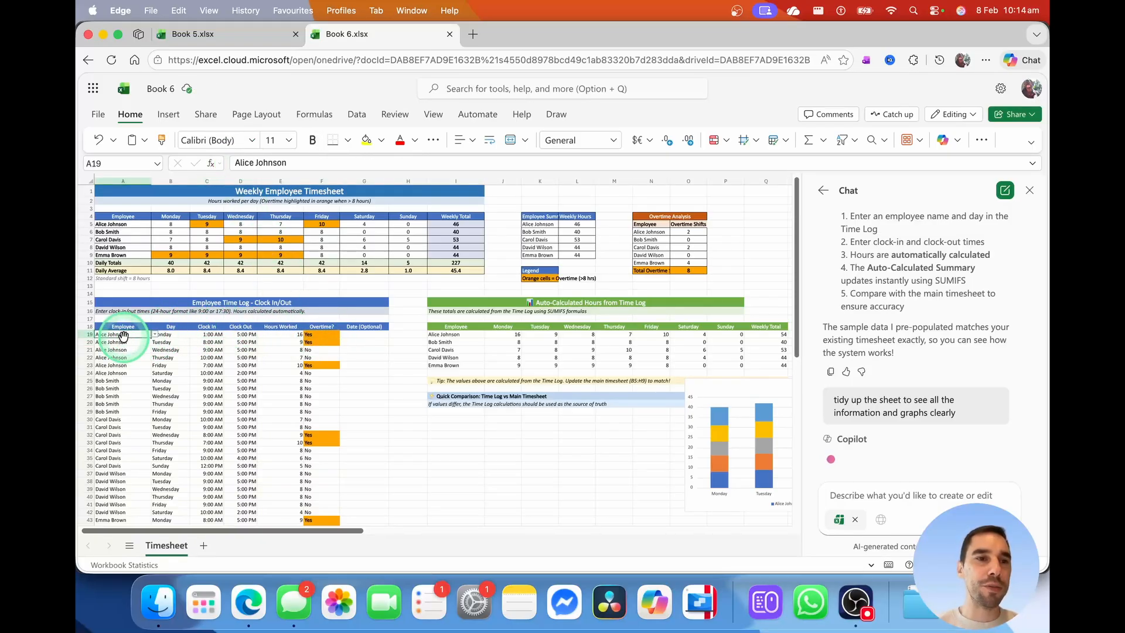
left_click(322, 335)
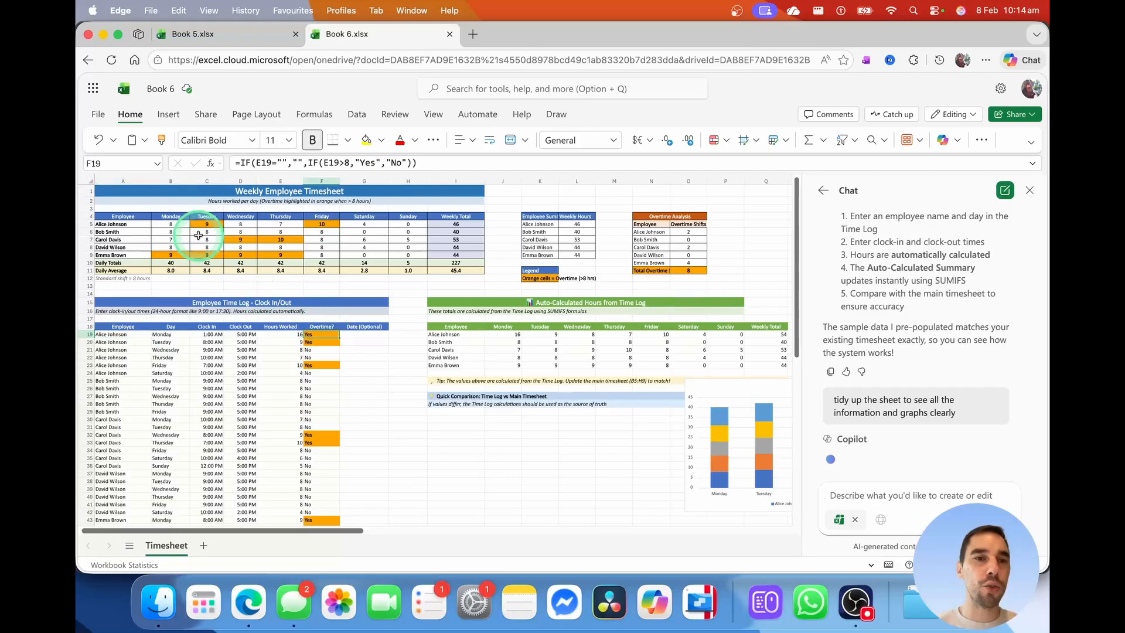
left_click(171, 342)
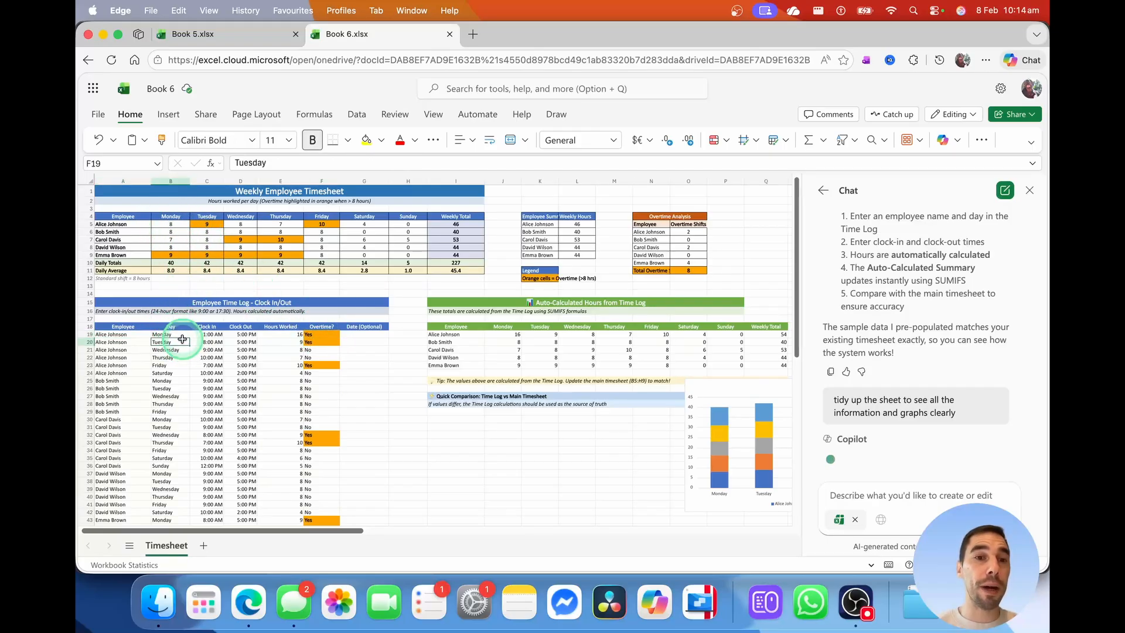
left_click(174, 225)
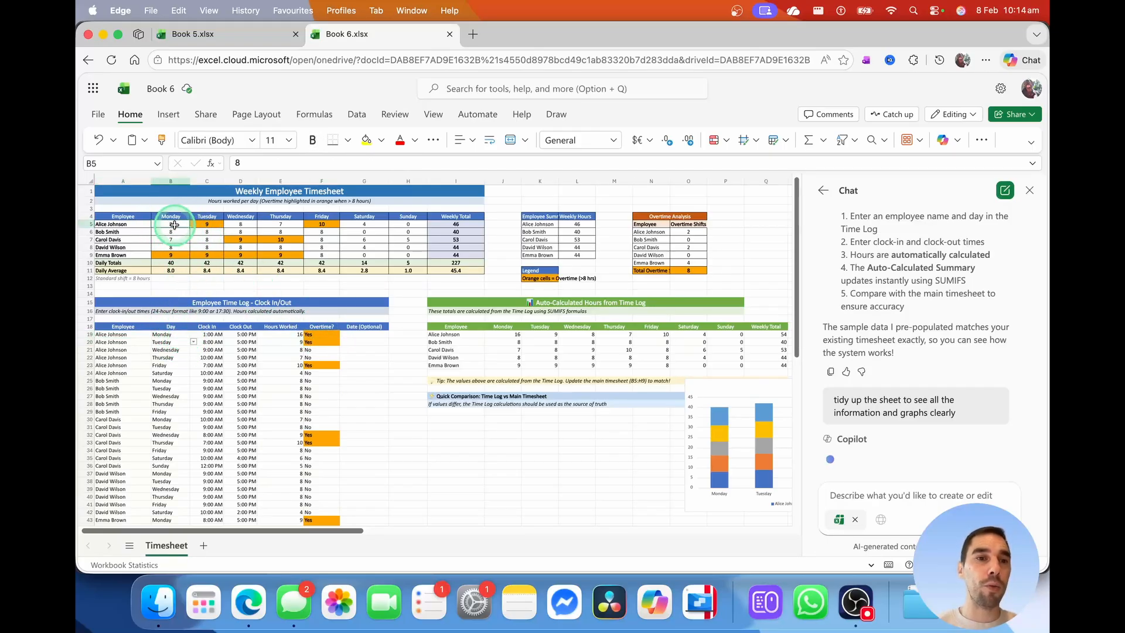
left_click(316, 334)
left_click(297, 333)
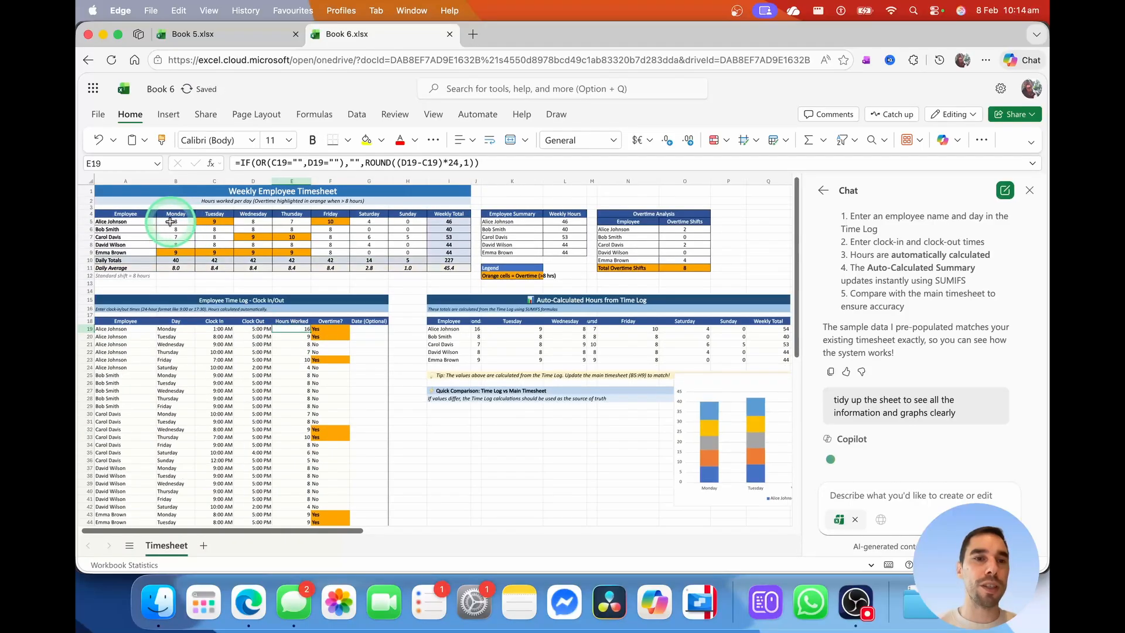
left_click(261, 300)
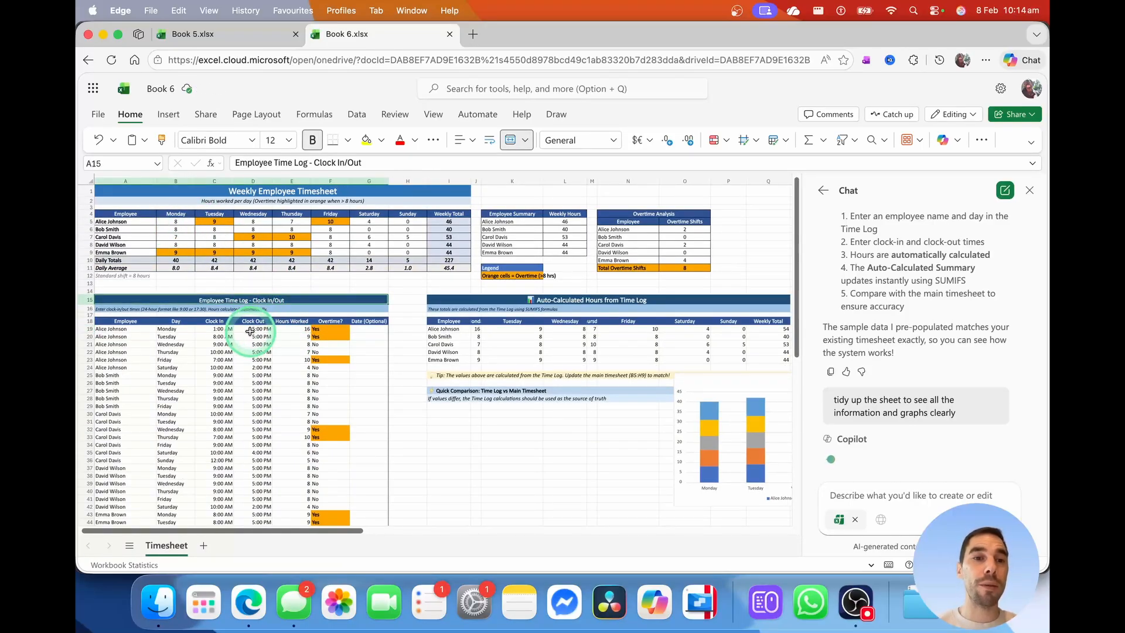
left_click(286, 192)
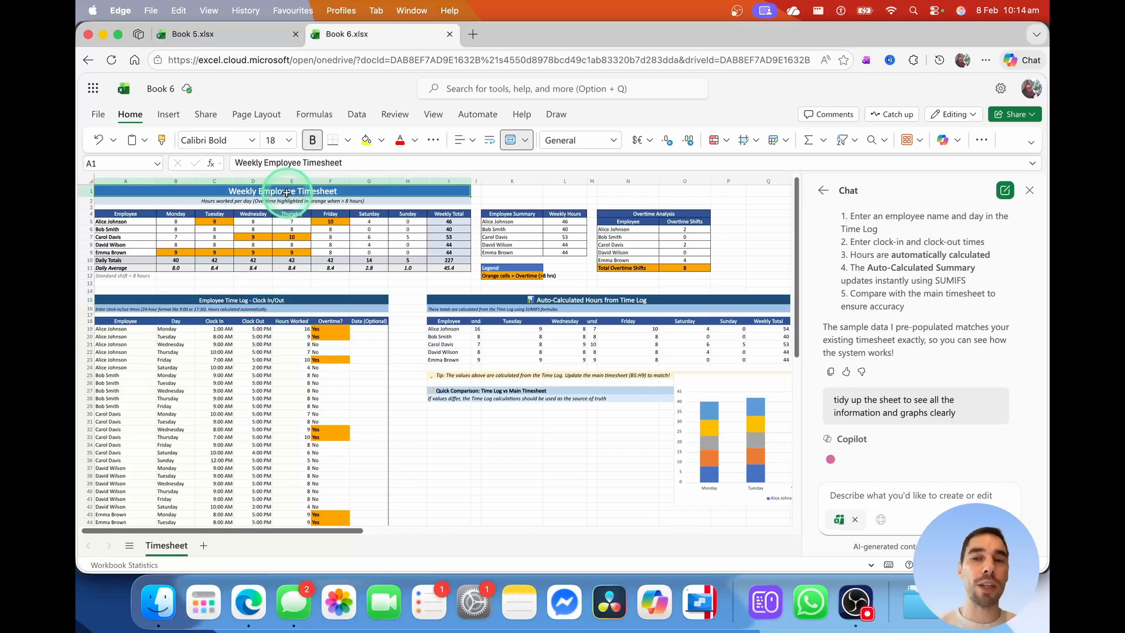
scroll(898, 373, "down", 1)
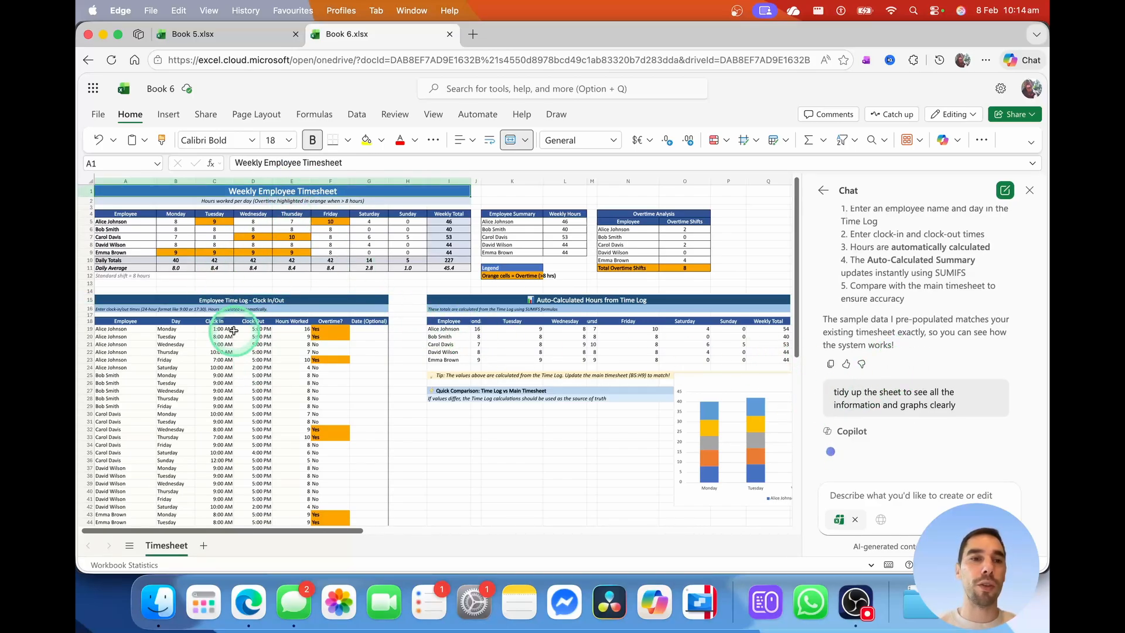
left_click(331, 345)
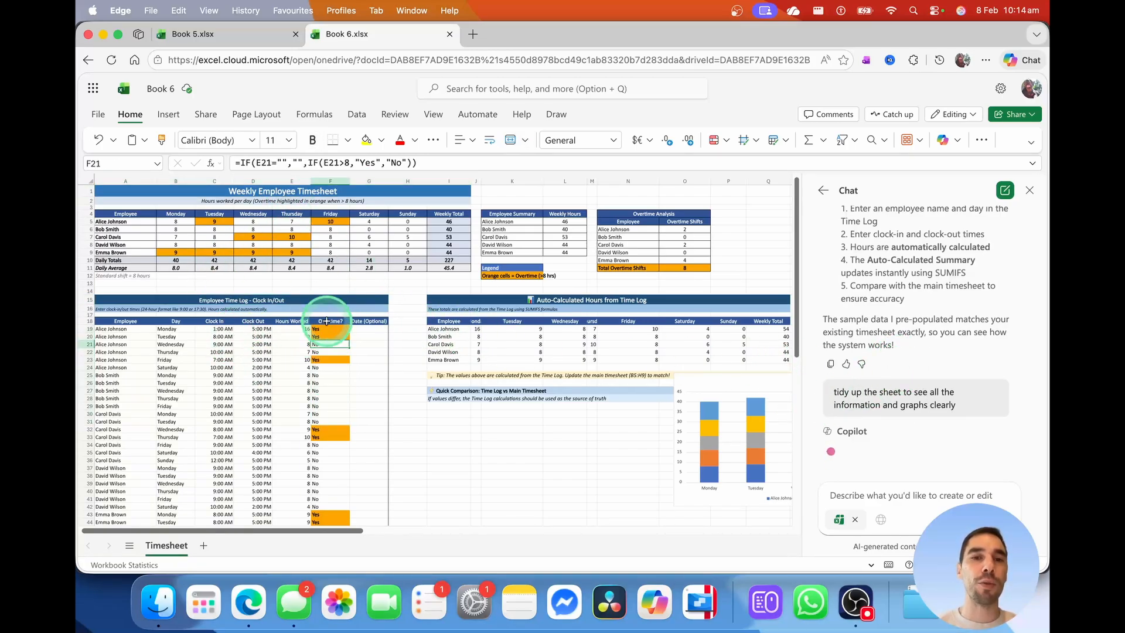
left_click(176, 221)
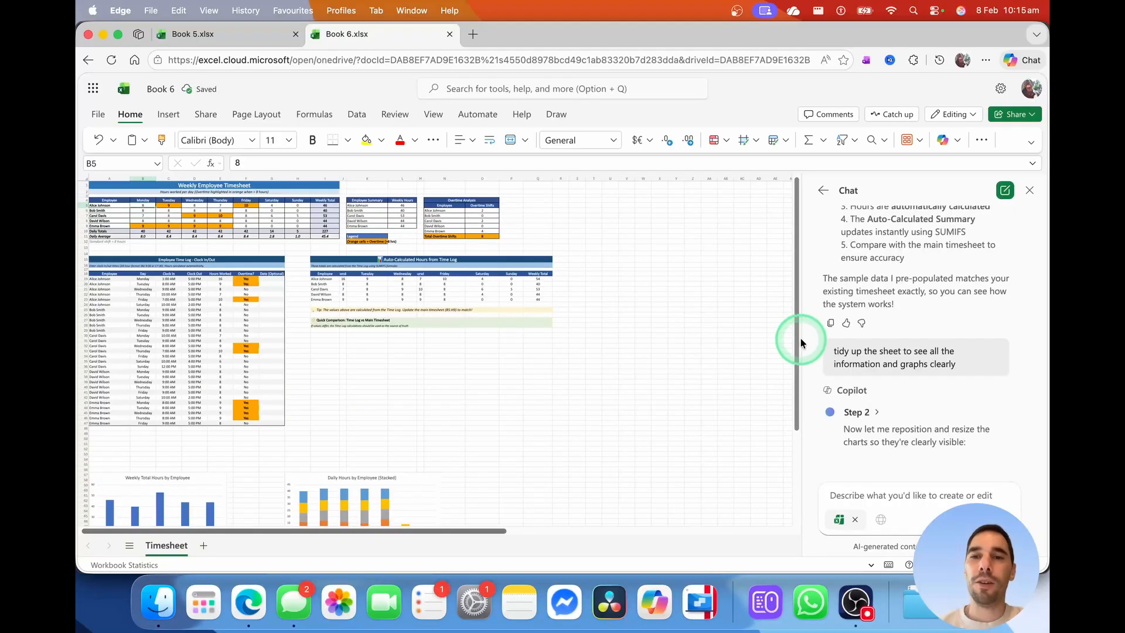
Review the tidied Time Log entries and ask Copilot to link all data to the time log
mouse_move(795, 353)
left_mouse_down()
mouse_move(796, 447)
mouse_move(791, 366)
left_mouse_up()
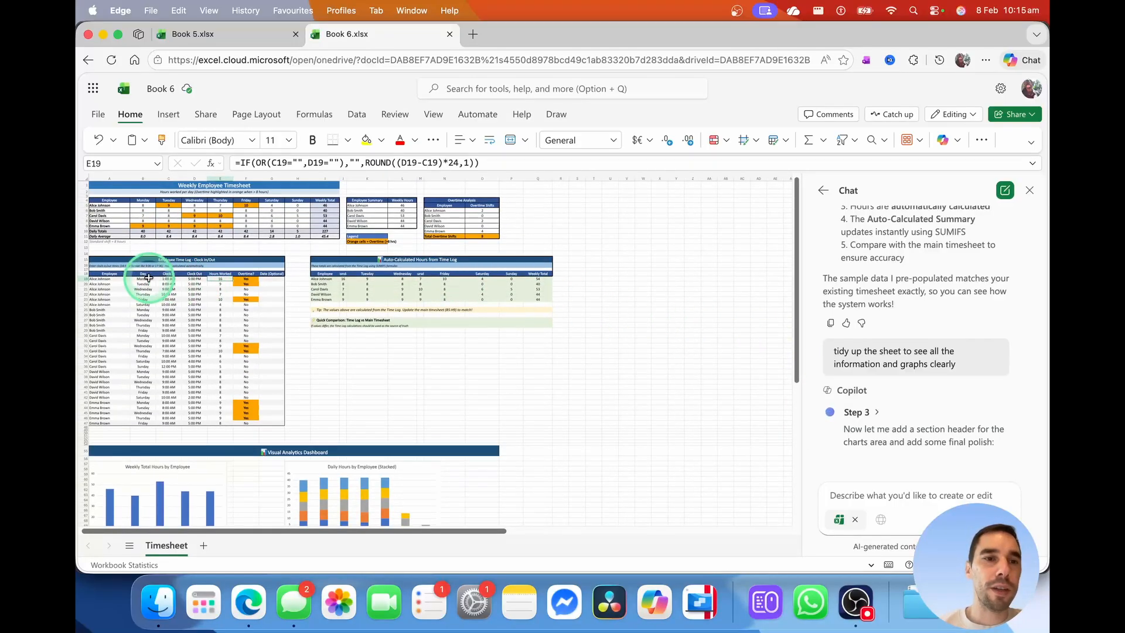
left_click(142, 280)
left_click(172, 279)
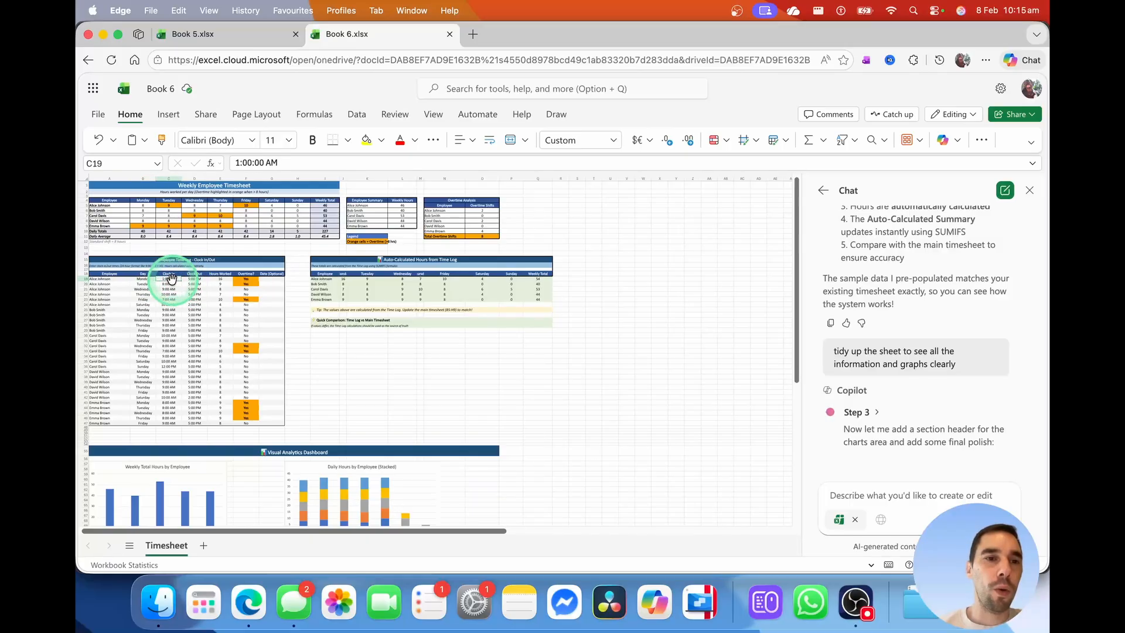
left_click(102, 280)
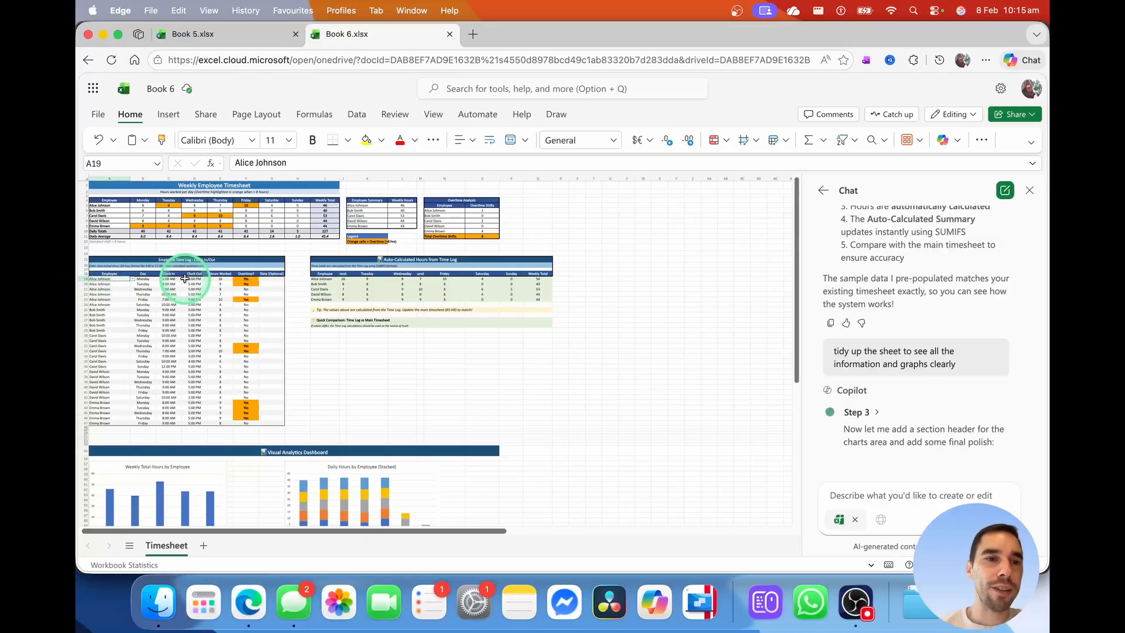
left_click(253, 279)
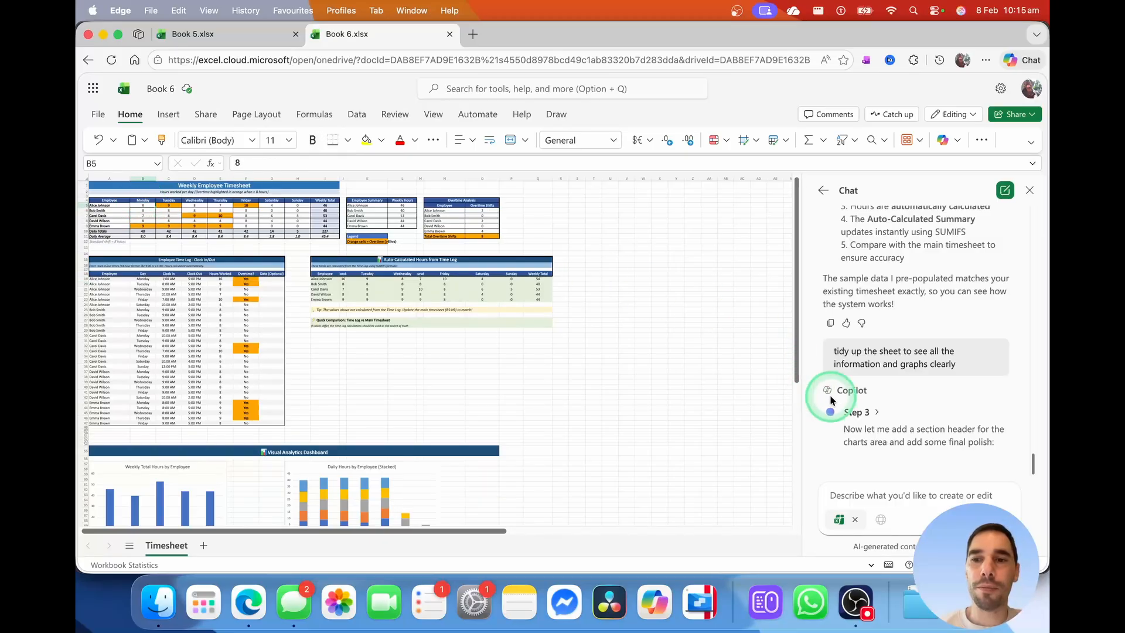
left_click(214, 268)
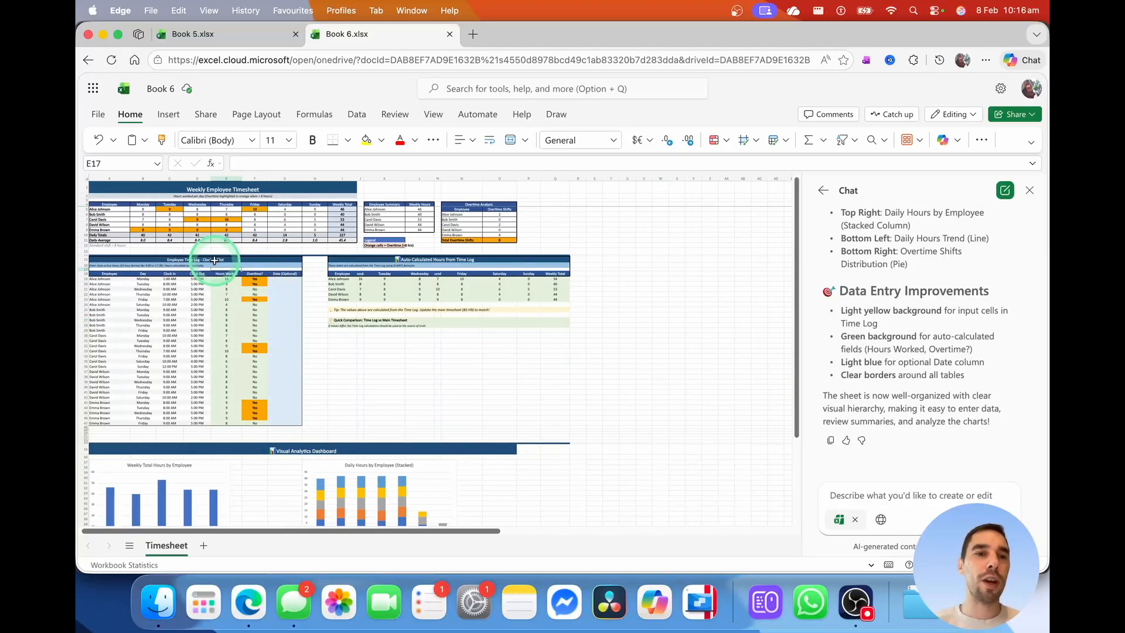
left_click(214, 260)
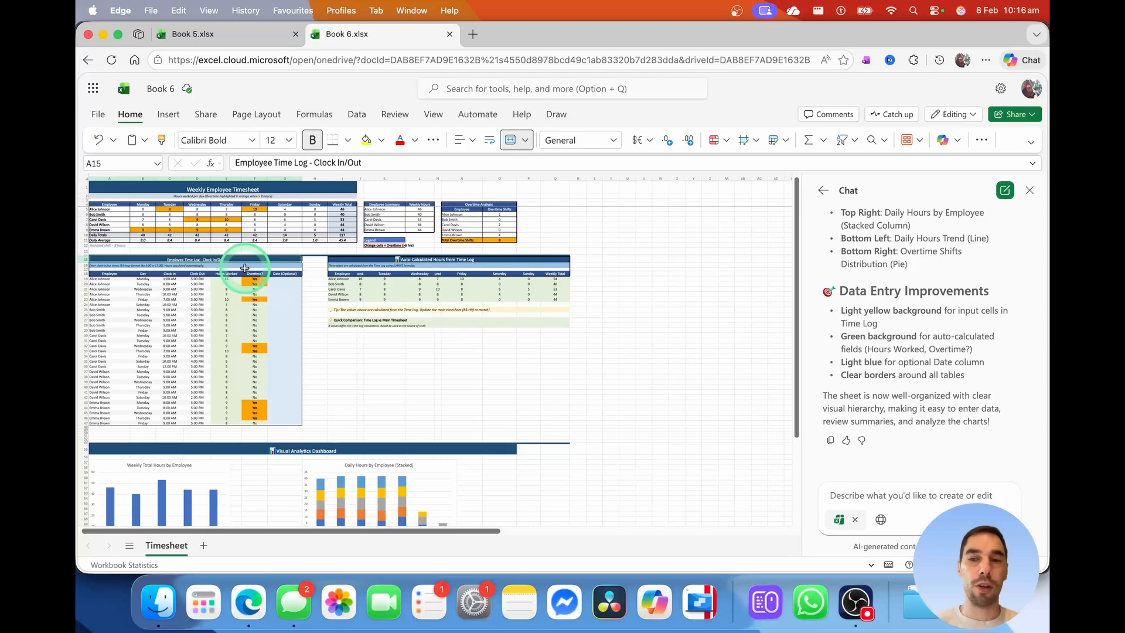
left_click(864, 491)
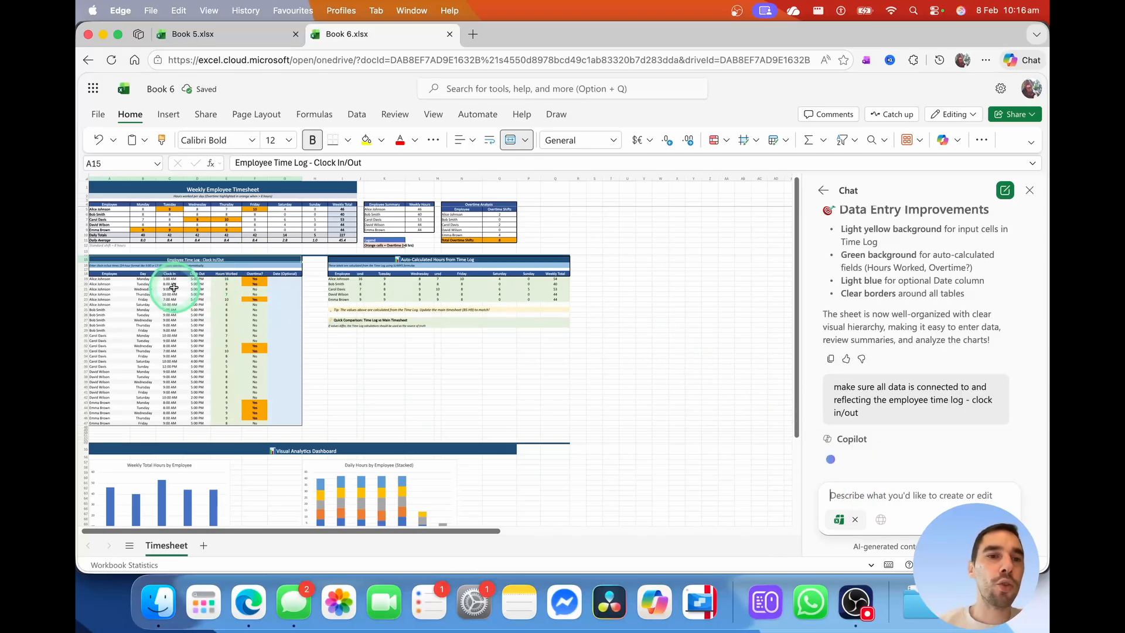
Review the SUMIFS-linked time log and timesheet hours, then begin editing C19's clock-in
left_click_drag(140, 279, 258, 417)
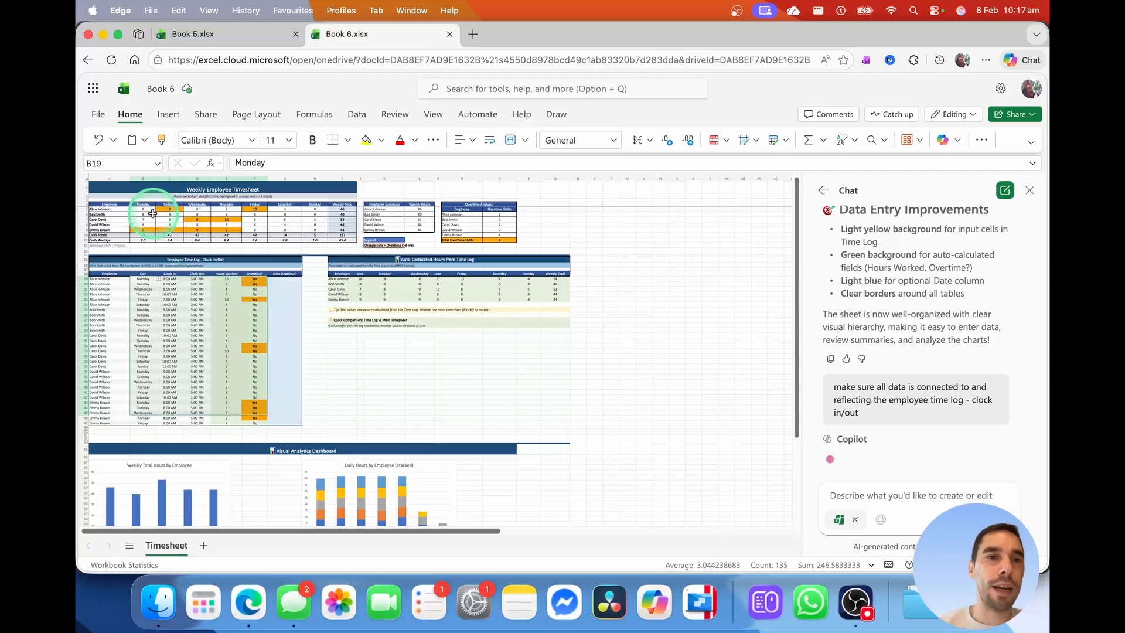
left_click_drag(146, 209, 345, 235)
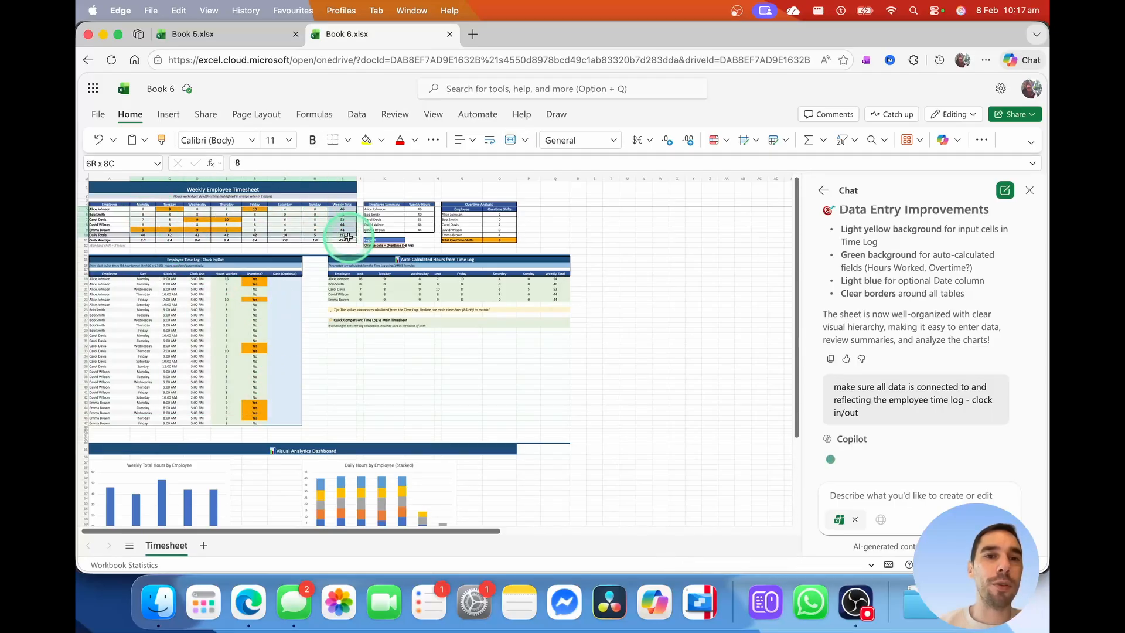
left_click(413, 381)
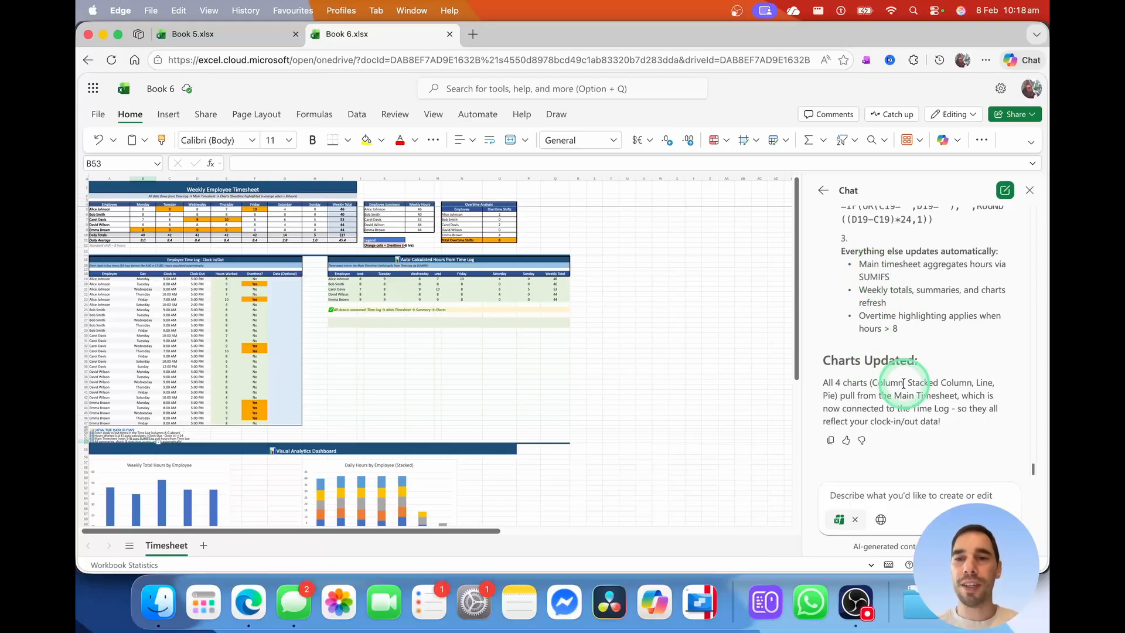
scroll(903, 380, "up", 10)
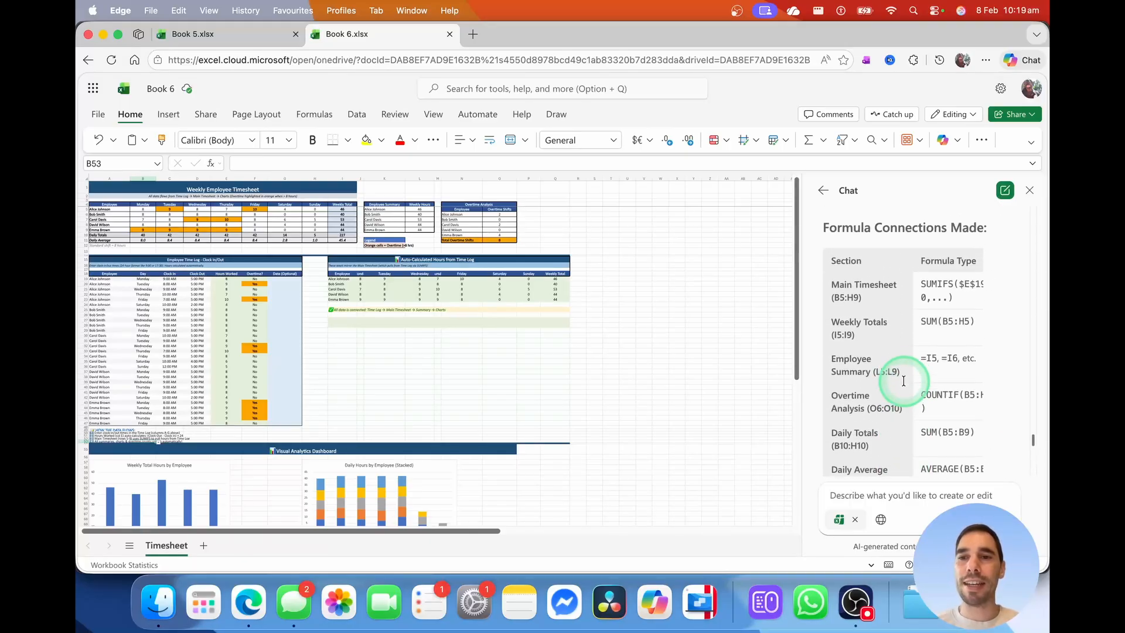
scroll(904, 338, "up", 5)
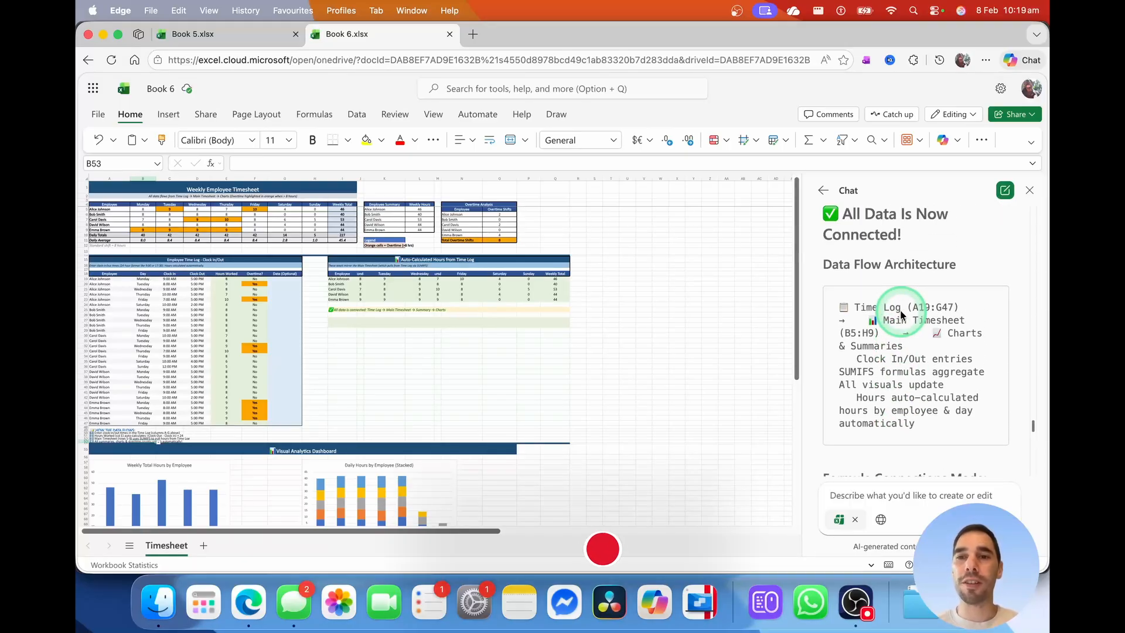
scroll(904, 333, "down", 2)
left_click(165, 280)
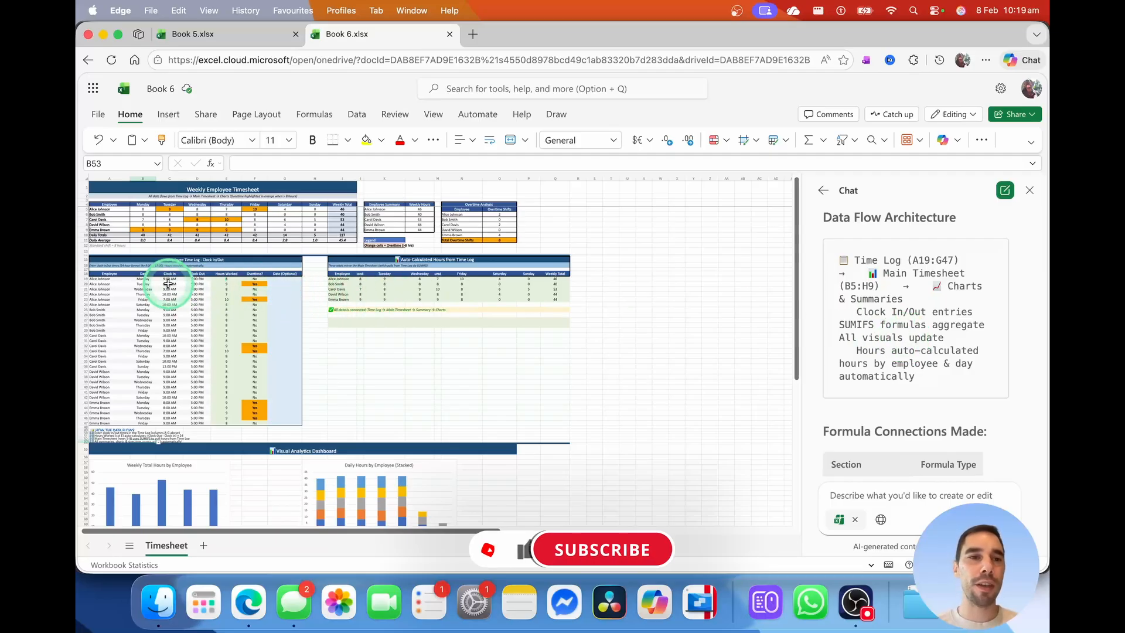
left_click(267, 162)
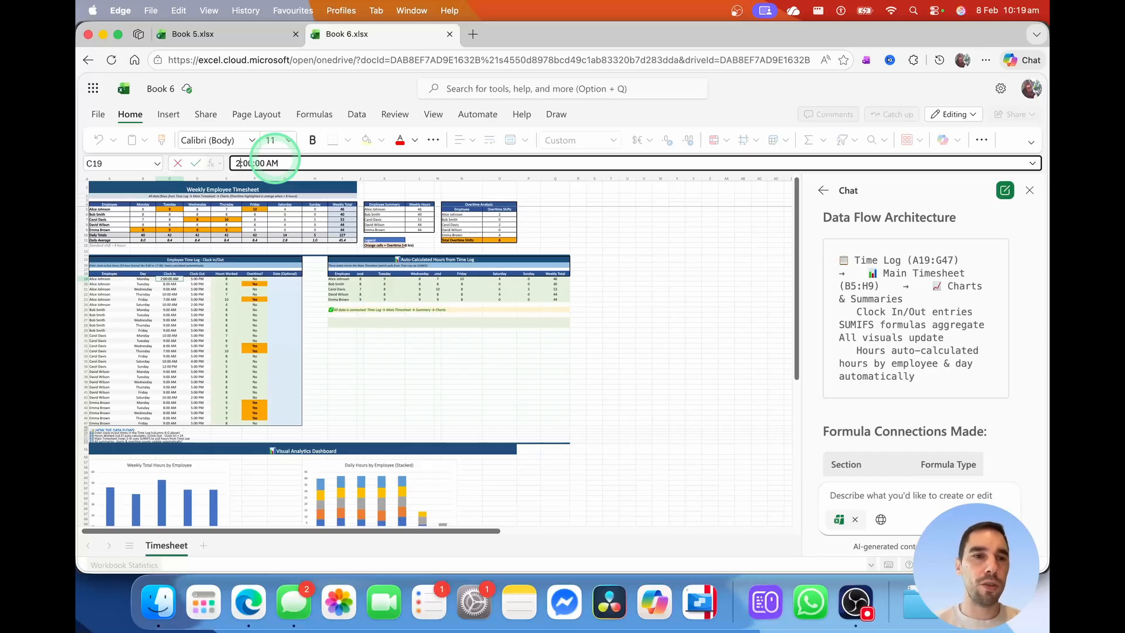
Set C19's clock-in to 5:00 AM and verify B5's SUMIFS Monday hours recalculate
key("Return")
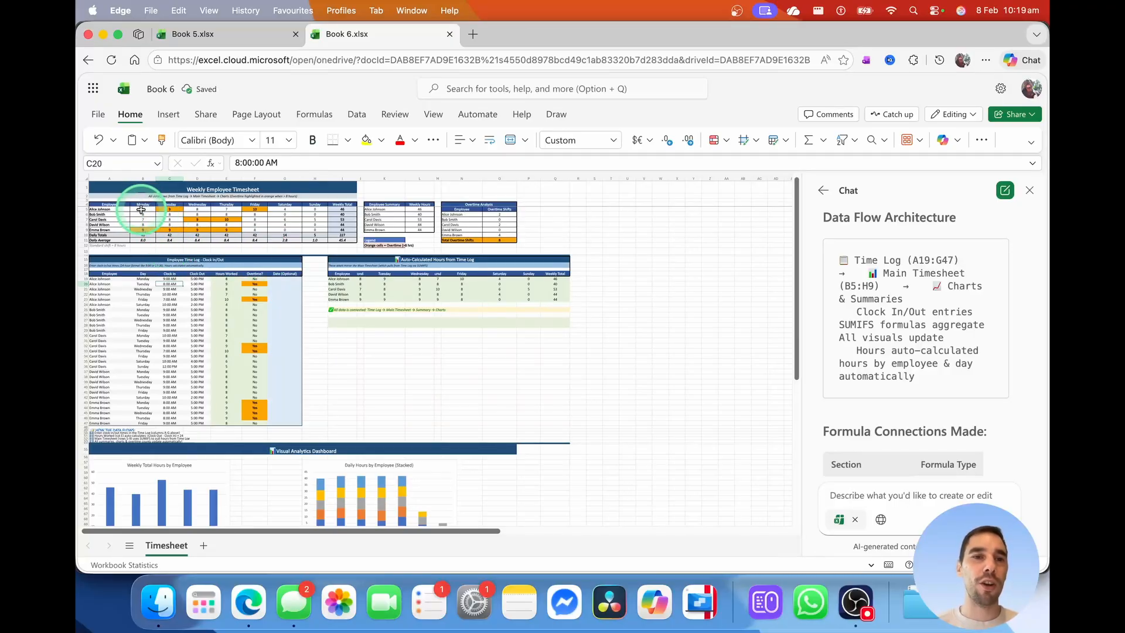
left_click(142, 209)
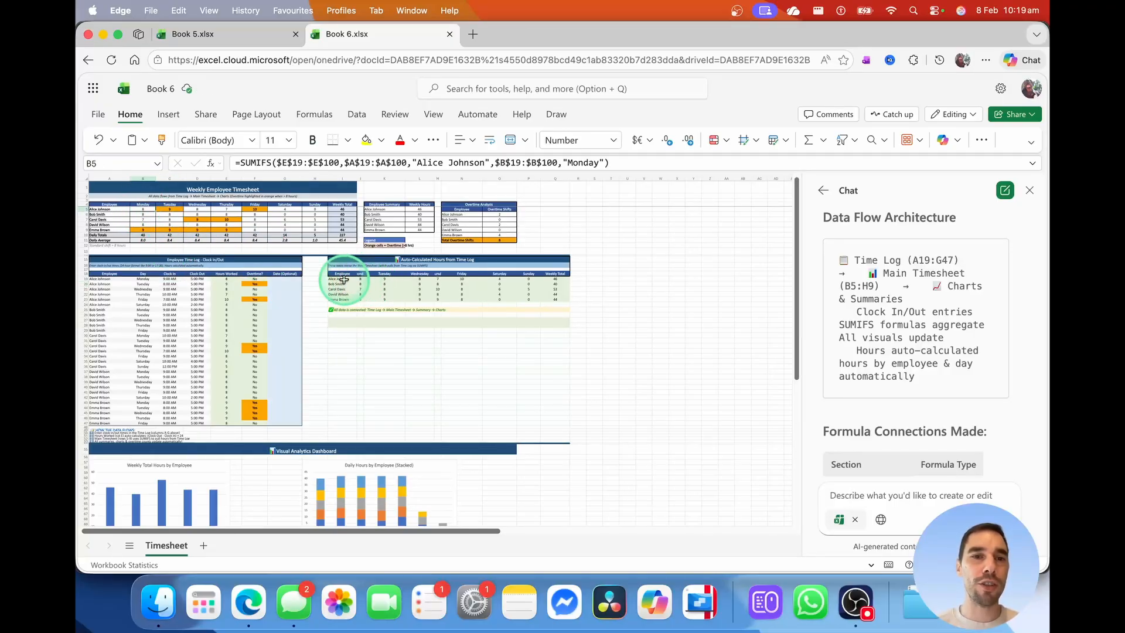
left_click(176, 279)
left_click(241, 163)
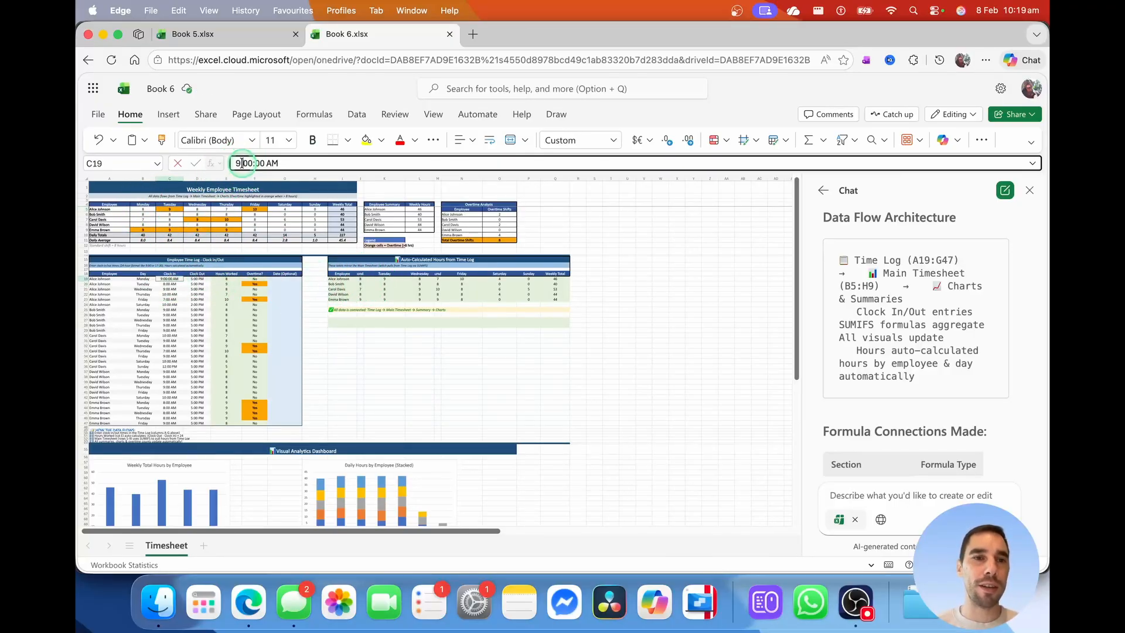
type("5")
key("Return")
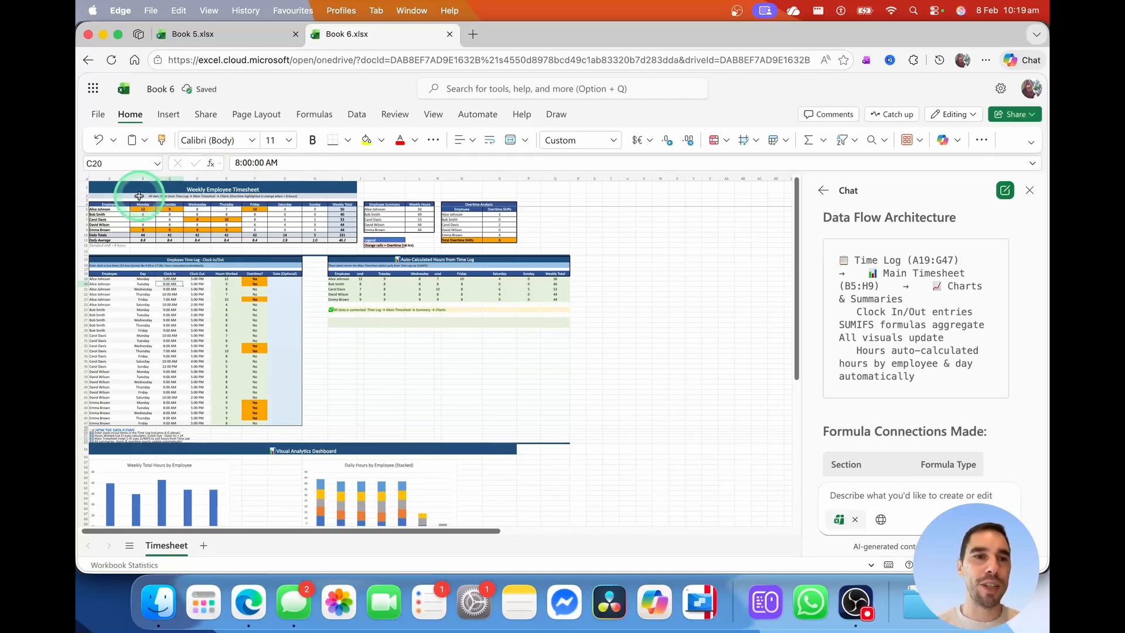
left_click(144, 208)
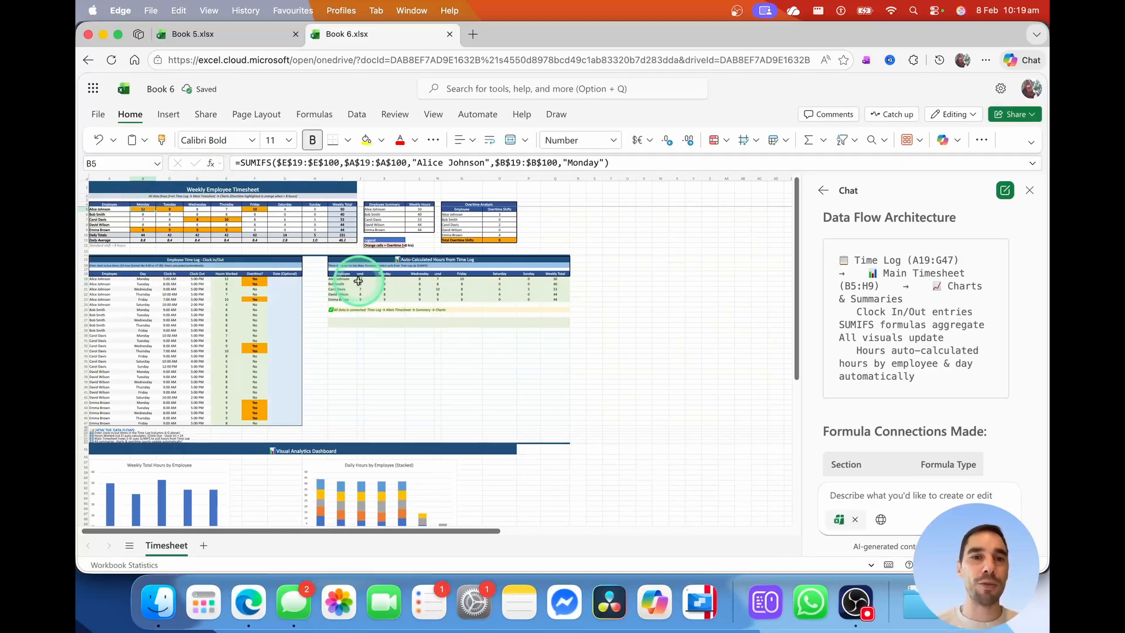
left_click(360, 280)
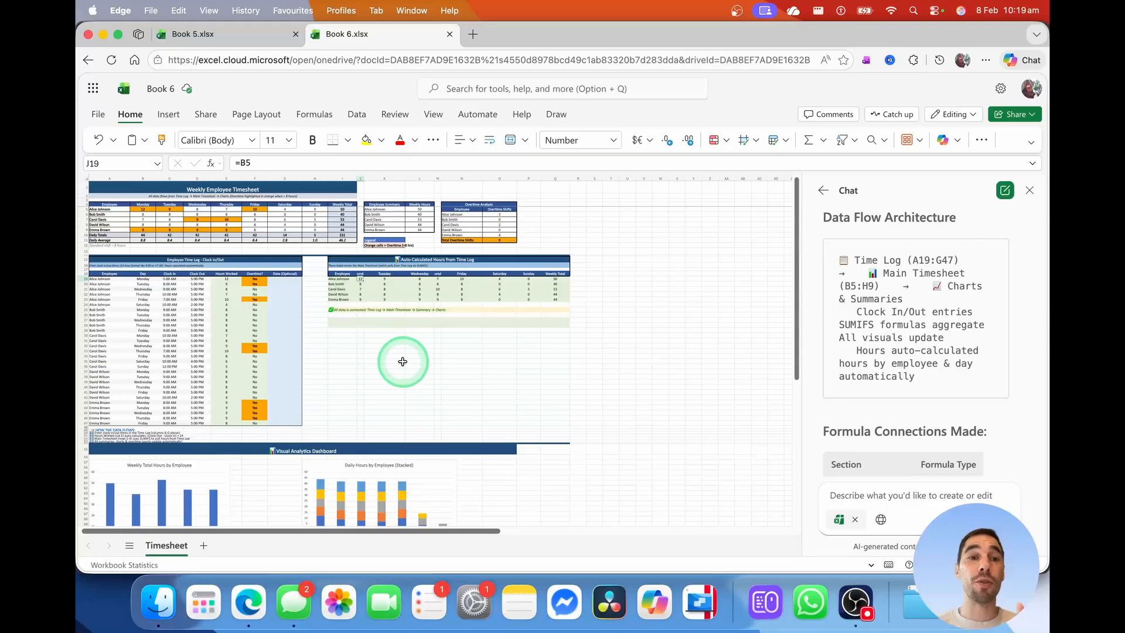
left_click(402, 361)
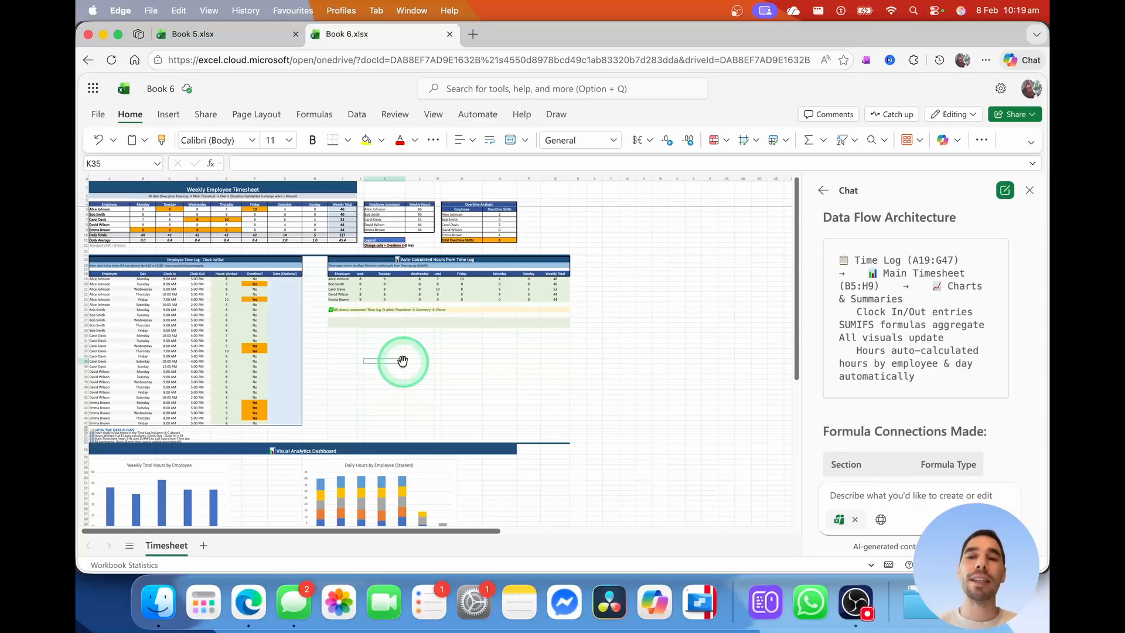
Ask Copilot to 'anaylze this data and provide key insights into the information' and follow its plan
scroll(882, 328, "down", 10)
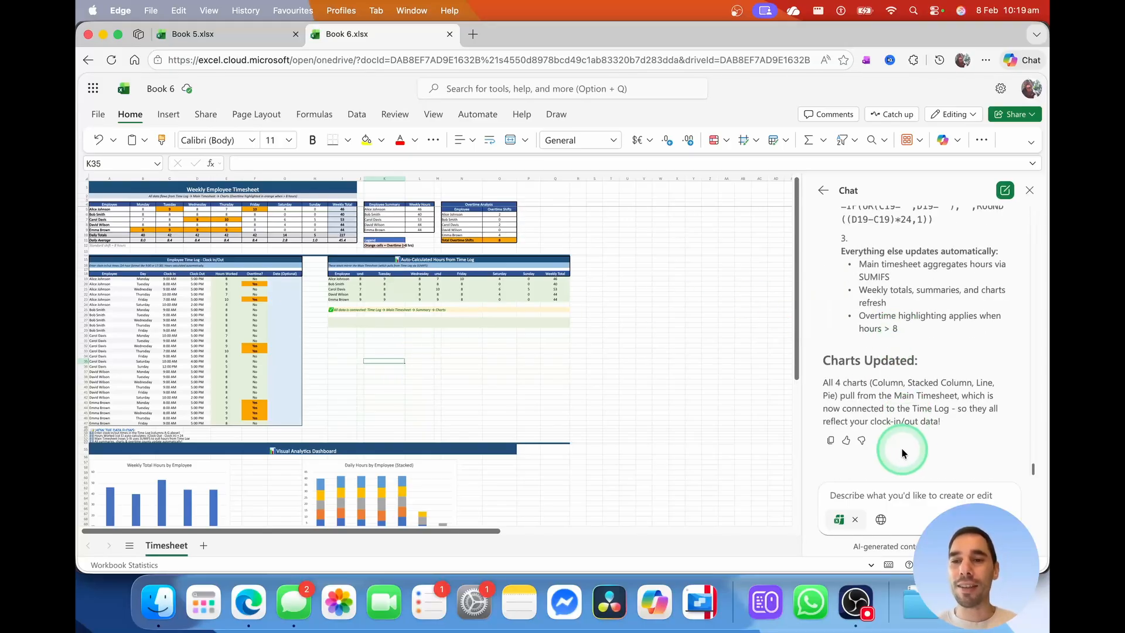
left_click(903, 489)
type("anaylze this data and provide key insights into the information")
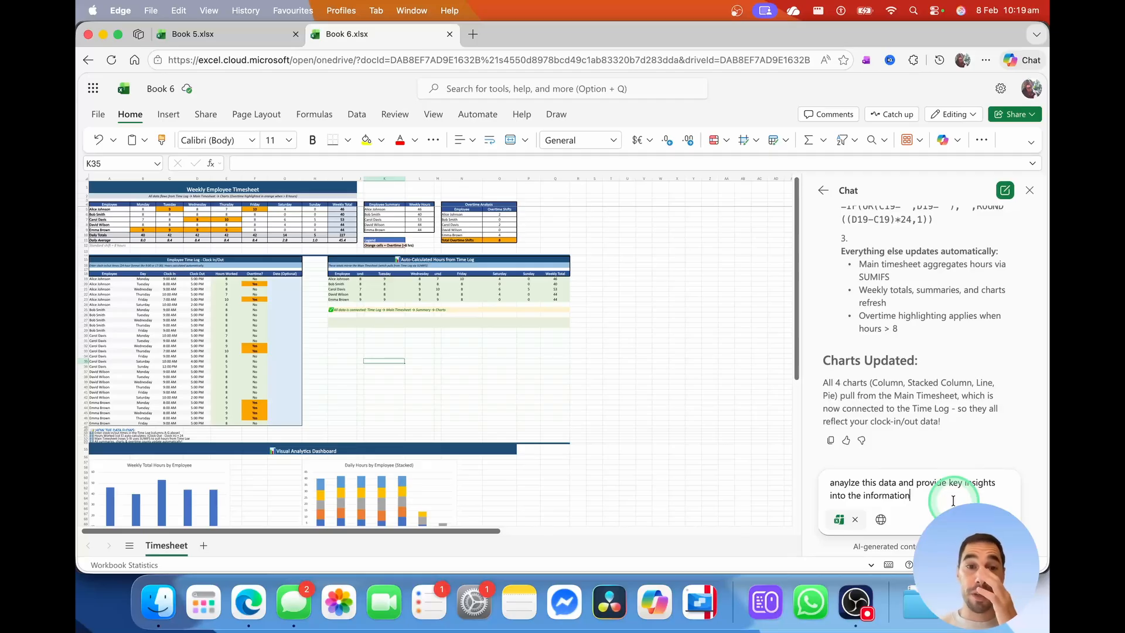
key("Return")
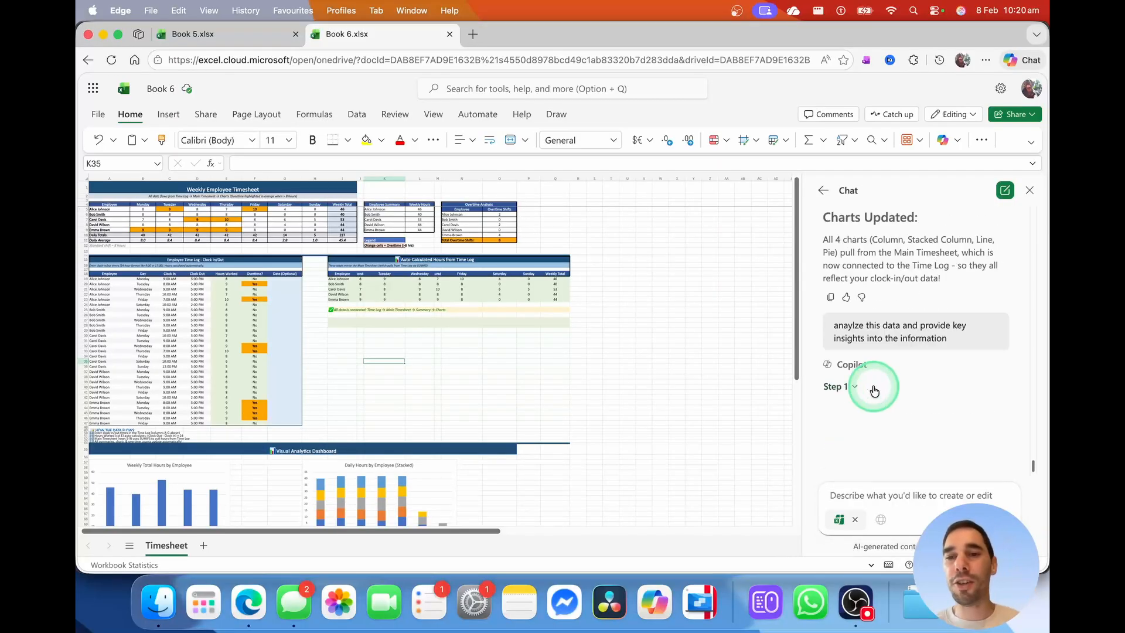
left_click(874, 388)
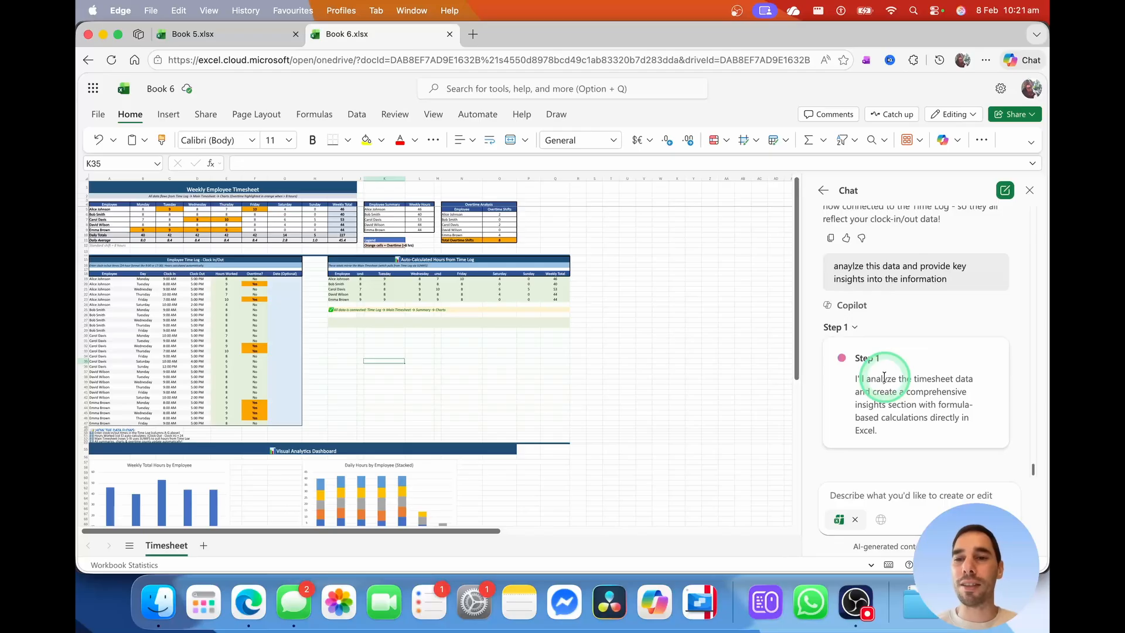
left_click_drag(875, 390, 934, 399)
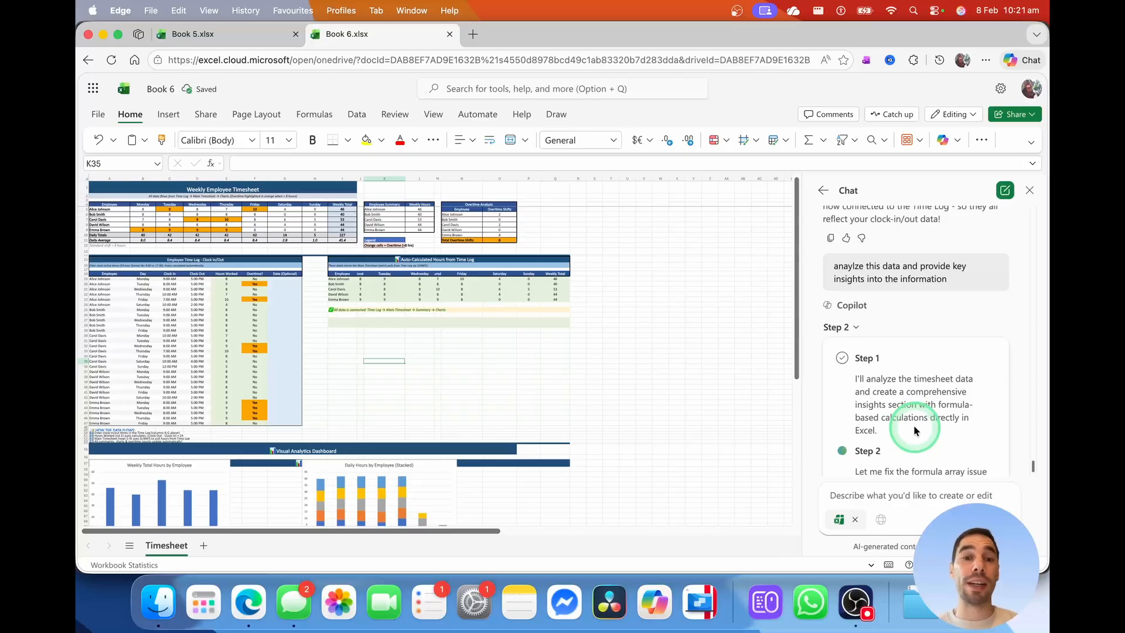
scroll(677, 354, "down", 10)
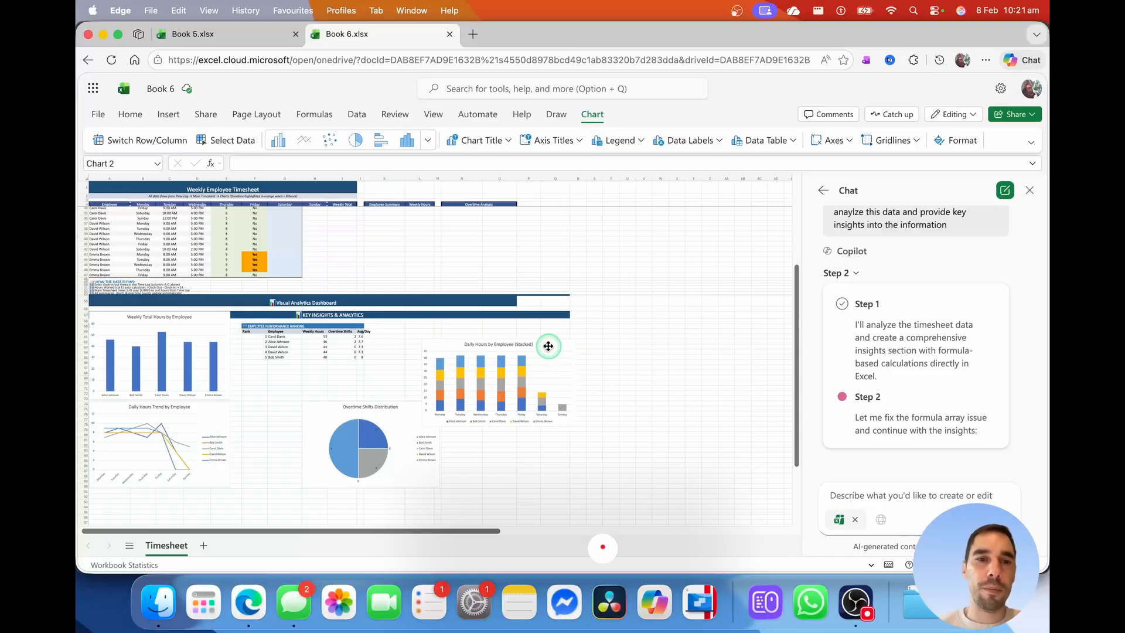
Move the stacked, overtime pie, weekly total and trend charts off the insights tables
left_click_drag(547, 347, 576, 328)
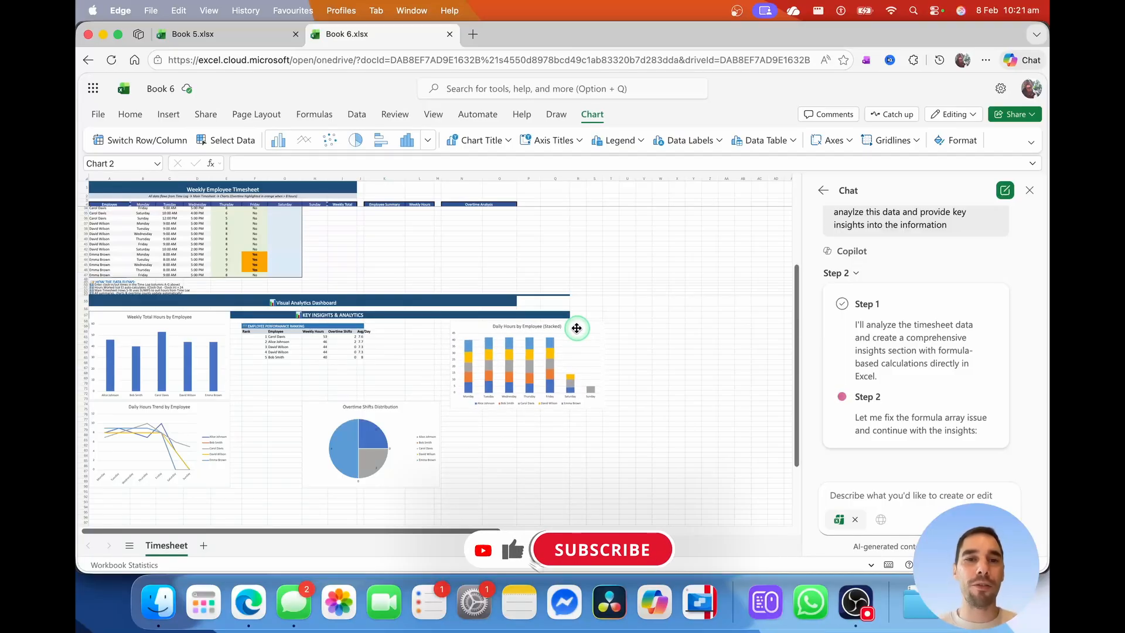
left_click_drag(389, 407, 546, 427)
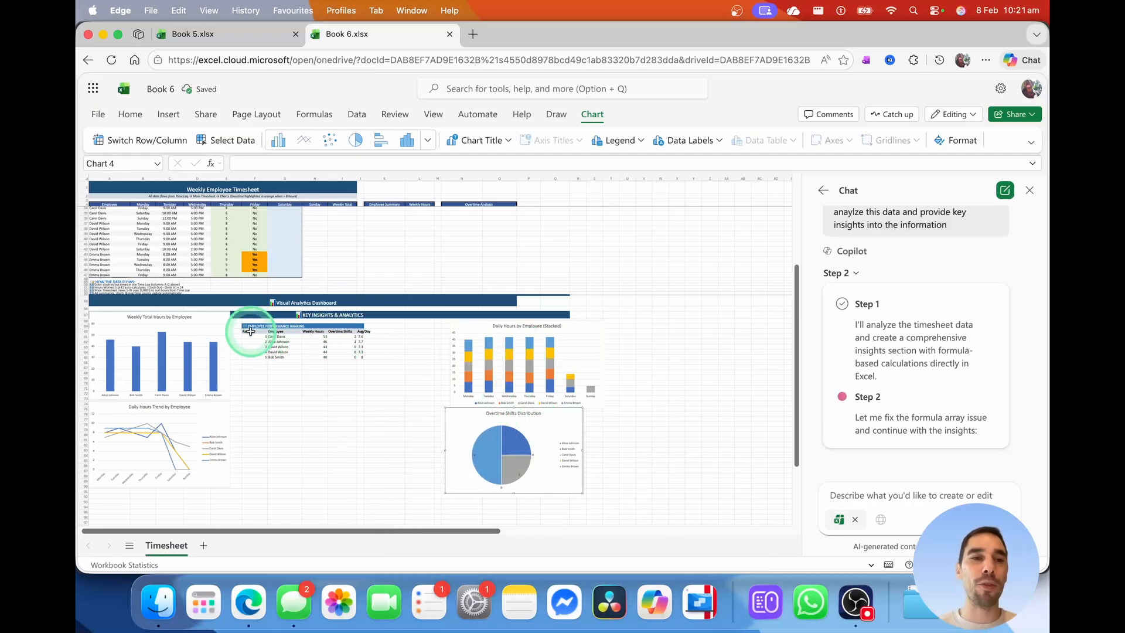
left_click_drag(203, 324, 442, 413)
left_click_drag(194, 410, 704, 326)
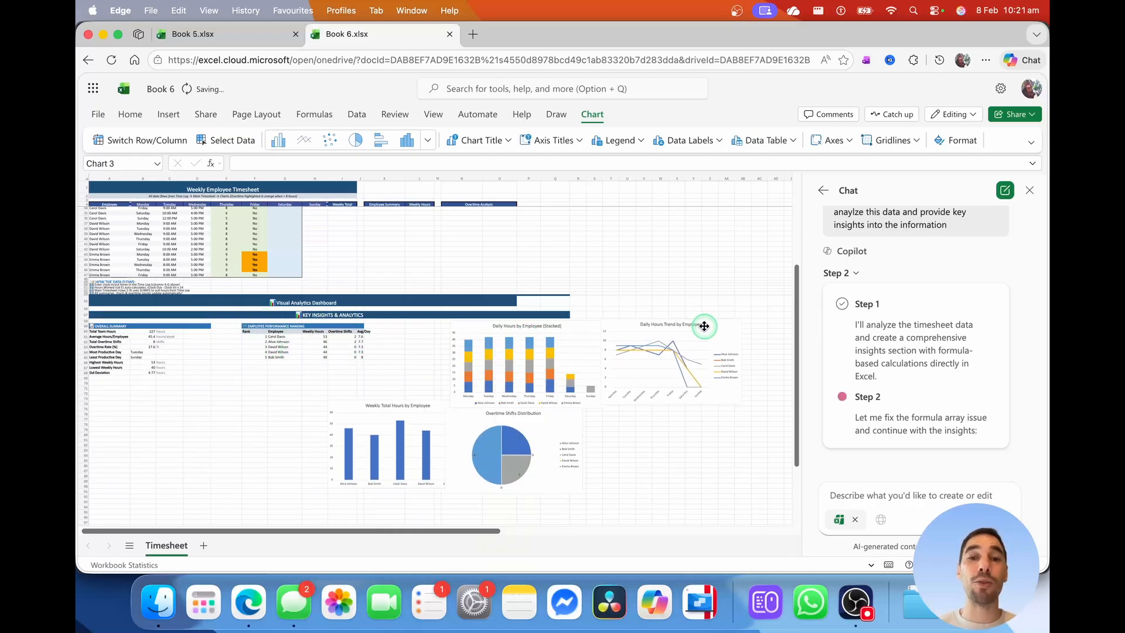
Place the pie chart below the trend chart and the weekly totals chart below the stacked chart, returning to A1
left_click_drag(535, 414, 697, 417)
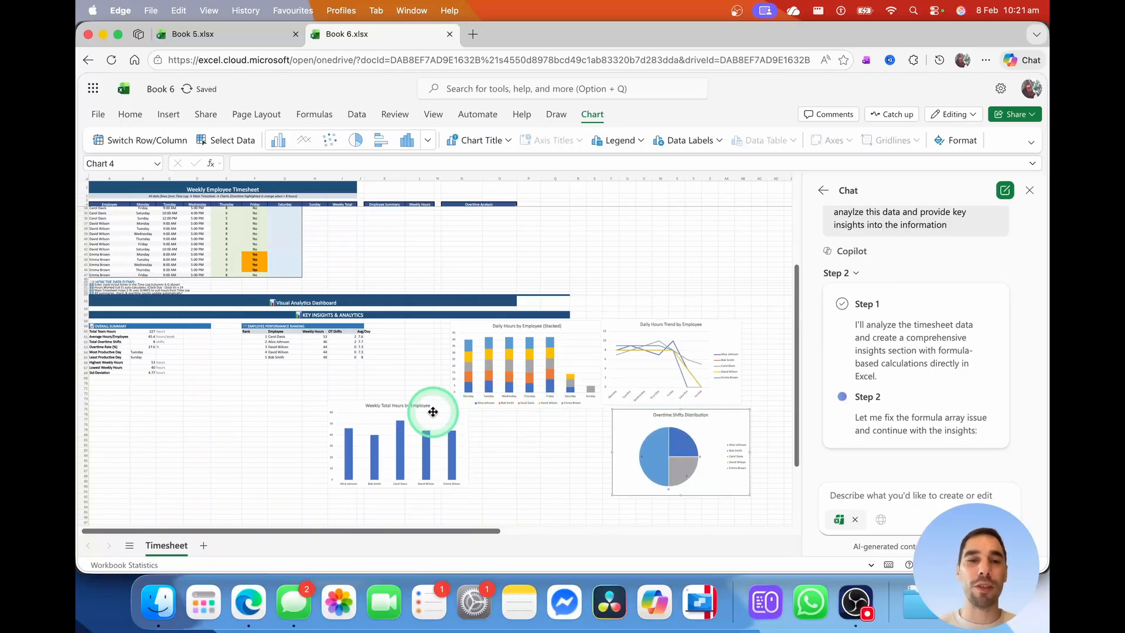
left_click_drag(432, 411, 558, 420)
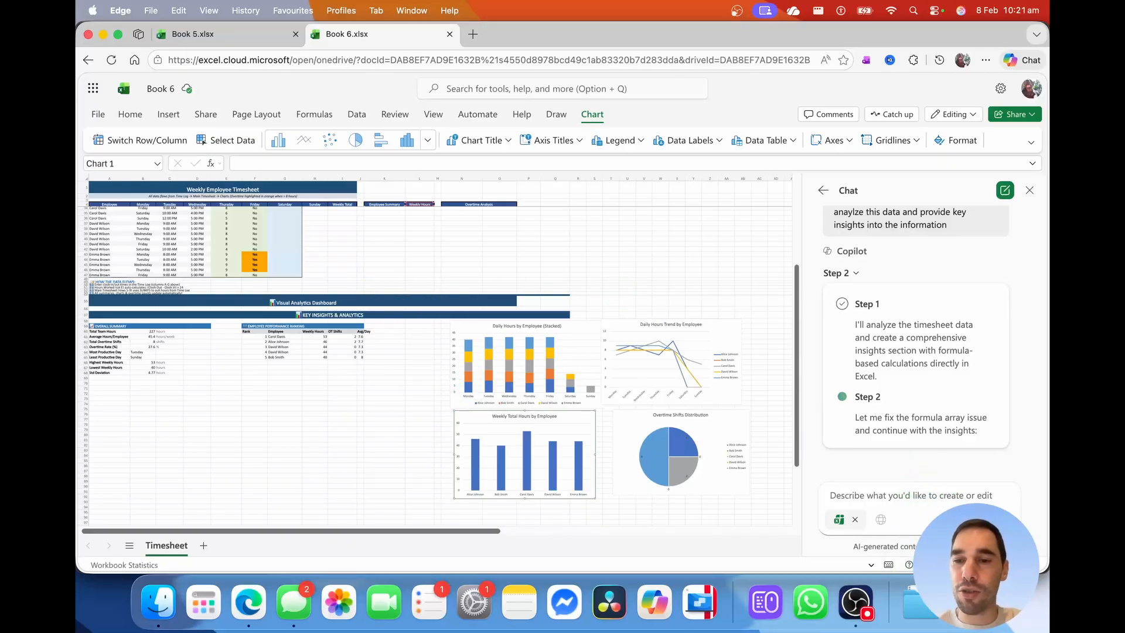
scroll(568, 442, "up", 6)
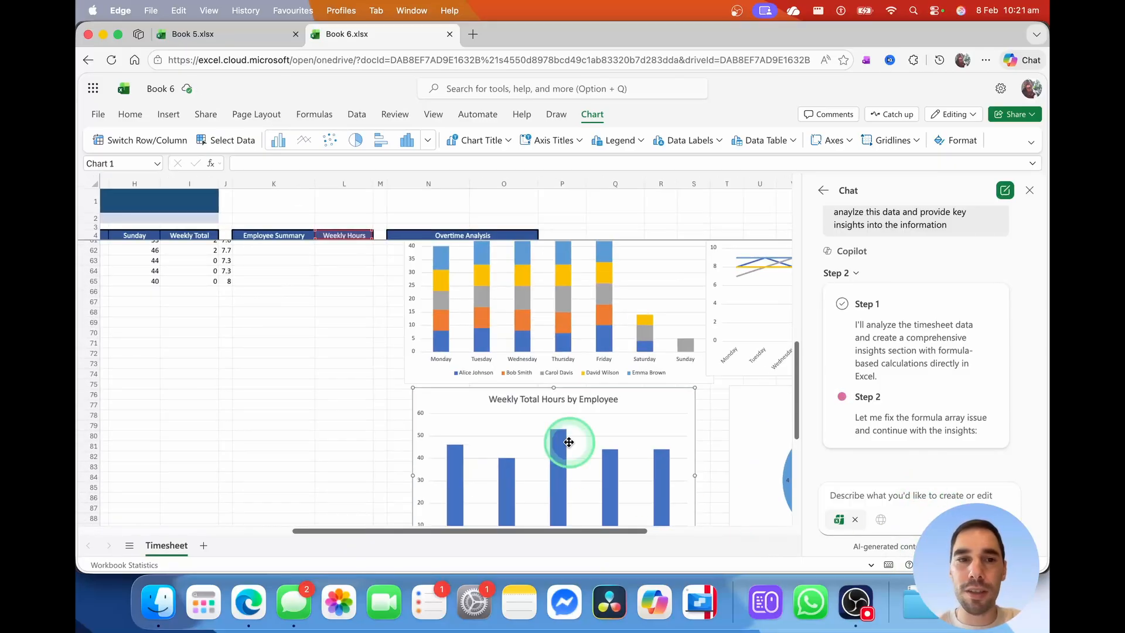
scroll(569, 442, "left", 7)
scroll(539, 404, "up", 15)
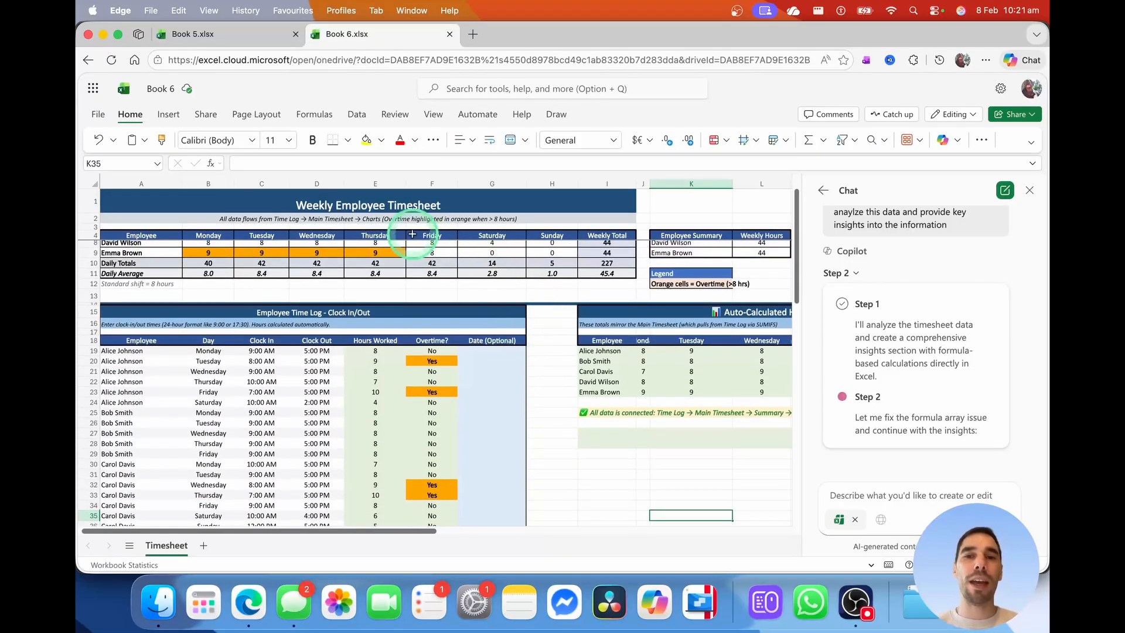
Check the Day entry in B19 and its allowed choices, leaving it set to Monday
scroll(426, 258, "up", 2)
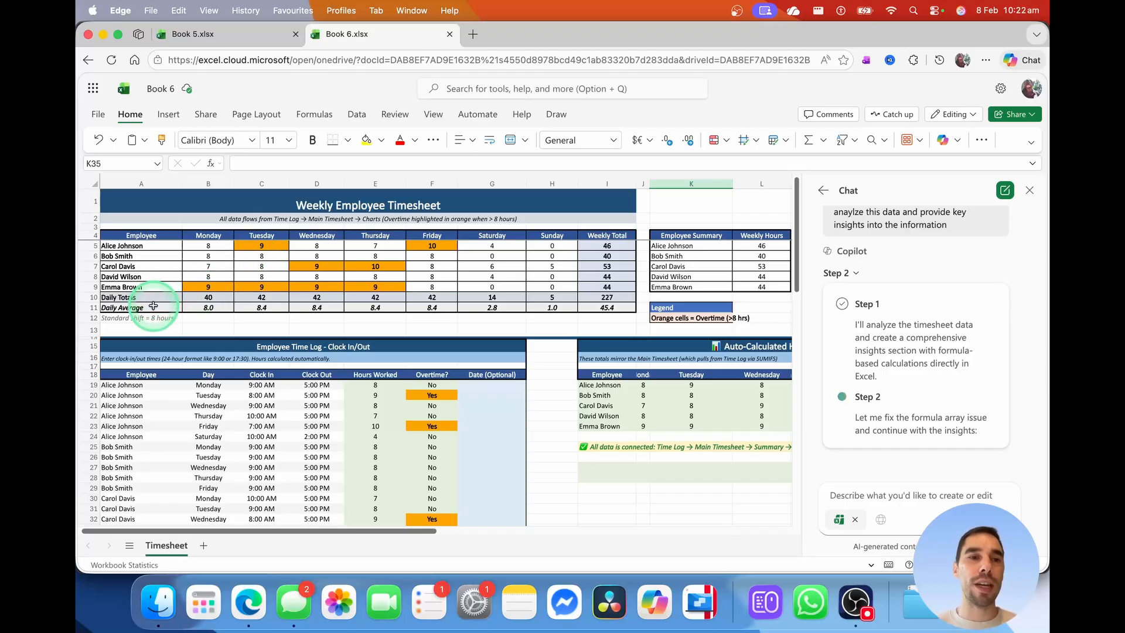
scroll(368, 328, "down", 3)
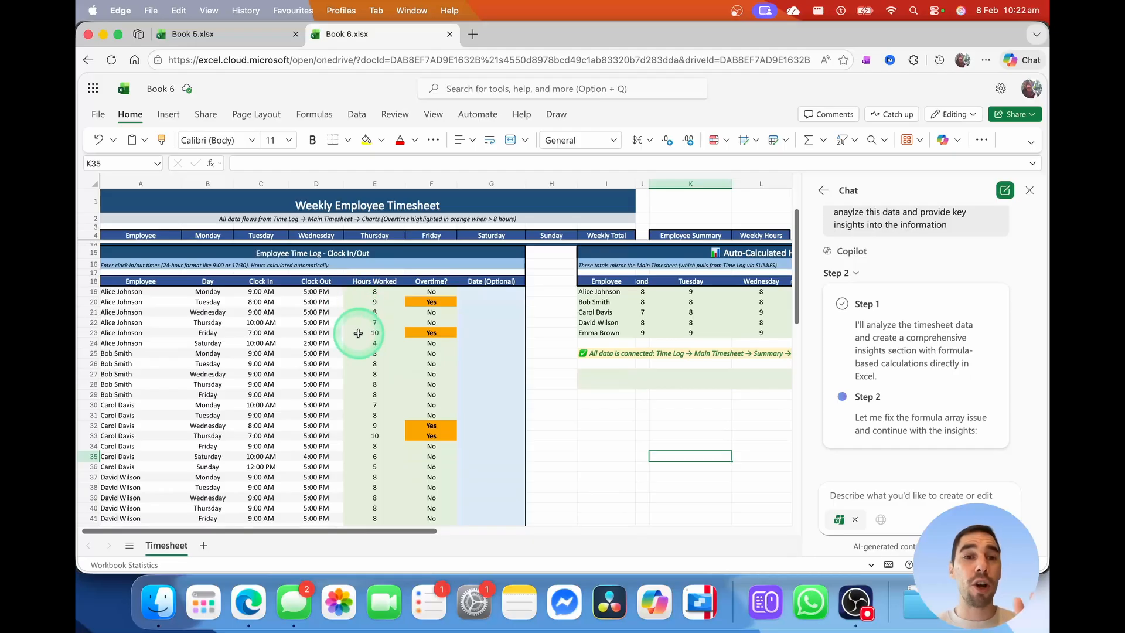
left_click(212, 292)
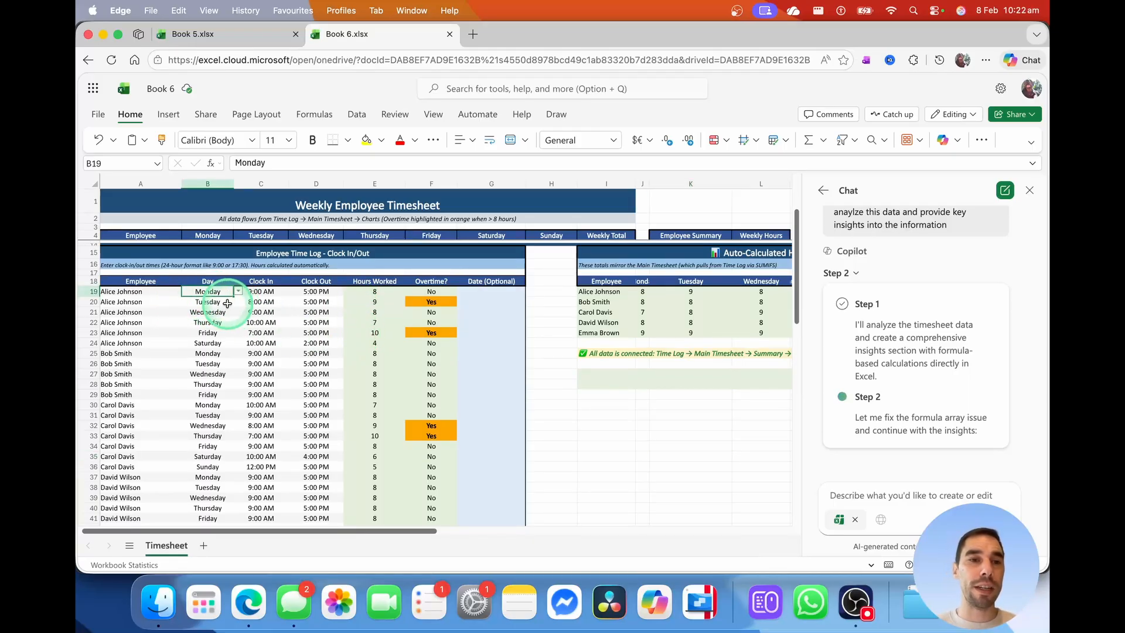
left_click(237, 292)
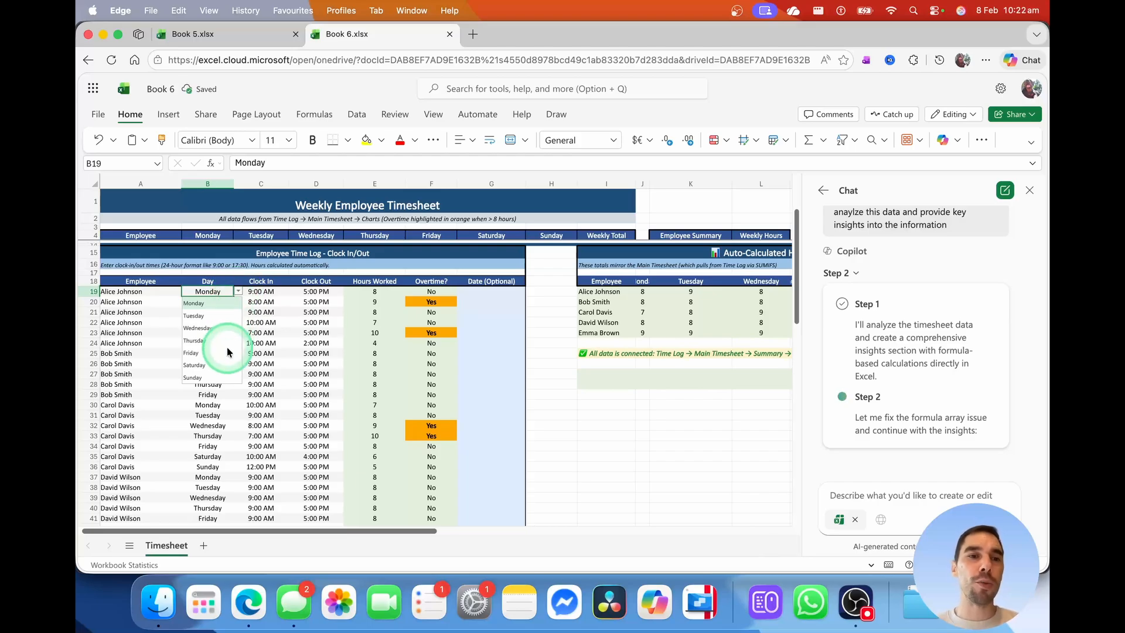
left_click(212, 317)
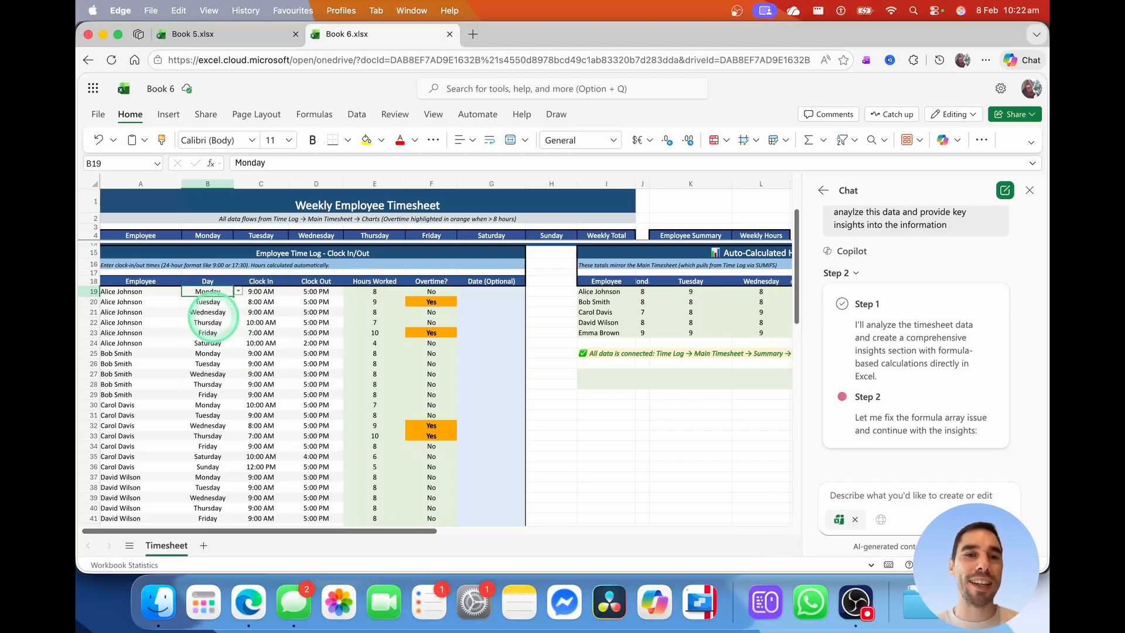
Check the data-connected note and the =C6-style links behind the Tuesday, Thursday and Saturday hours cells
scroll(216, 314, "right", 10)
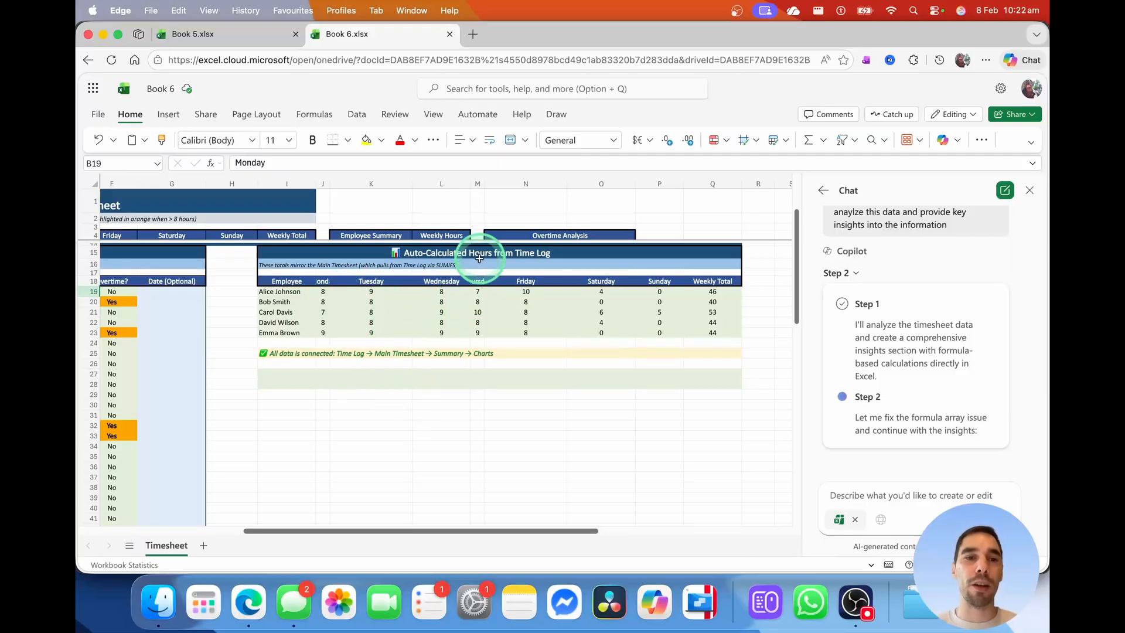
left_click(293, 353)
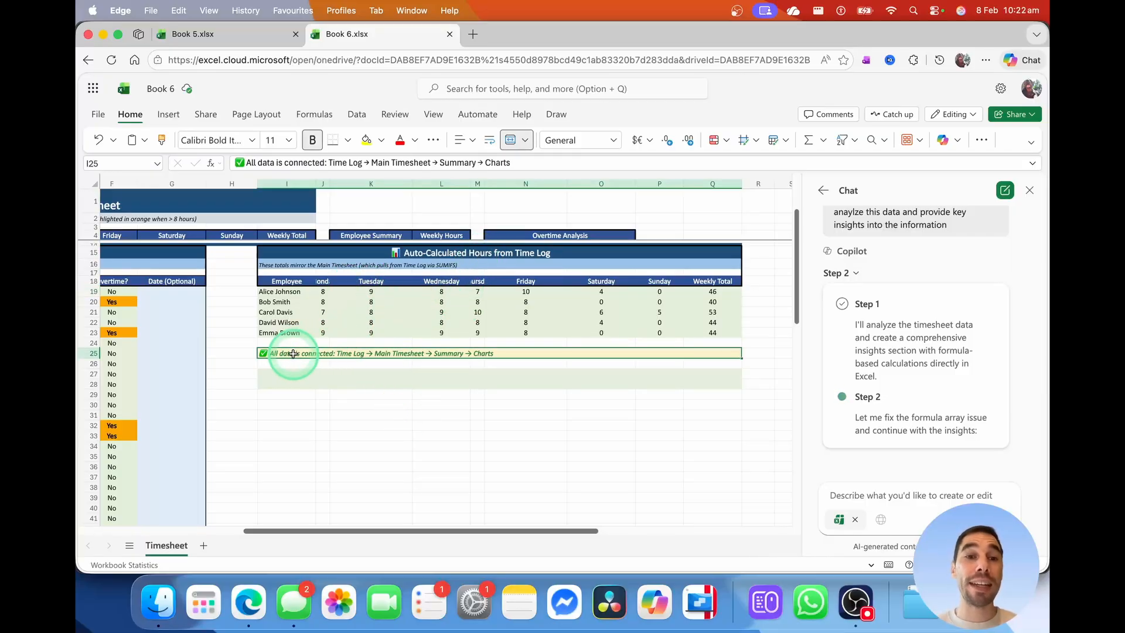
left_click(369, 301)
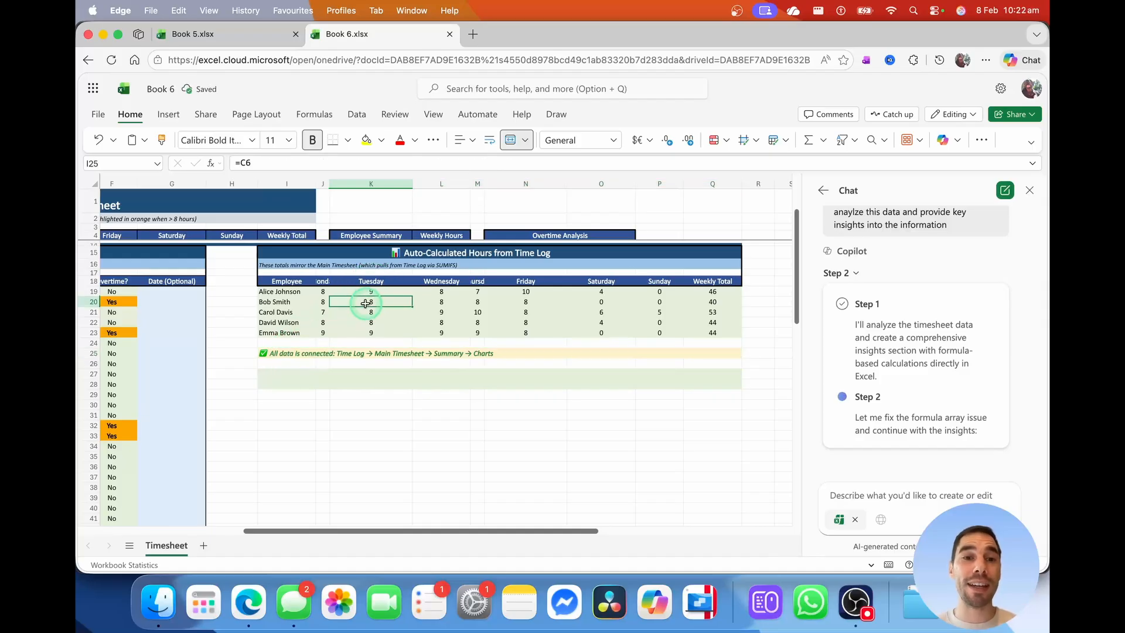
left_click(473, 309)
left_click(601, 311)
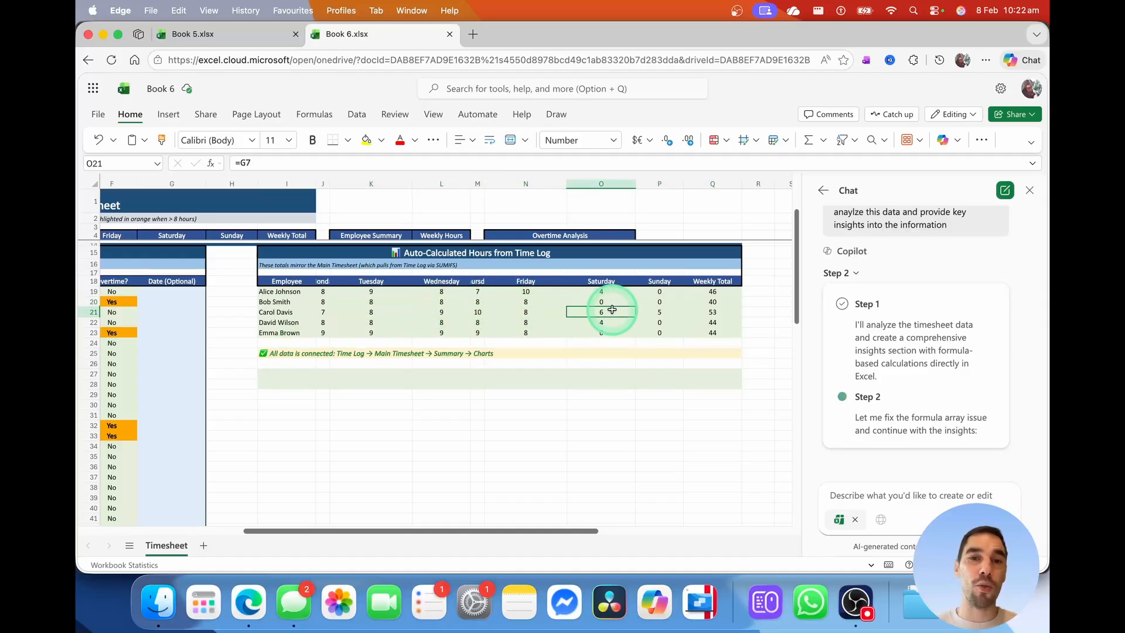
Scroll up to the weekly totals, then down to the Key Insights & Analytics section
scroll(601, 348, "up", 1)
scroll(601, 348, "up", 2)
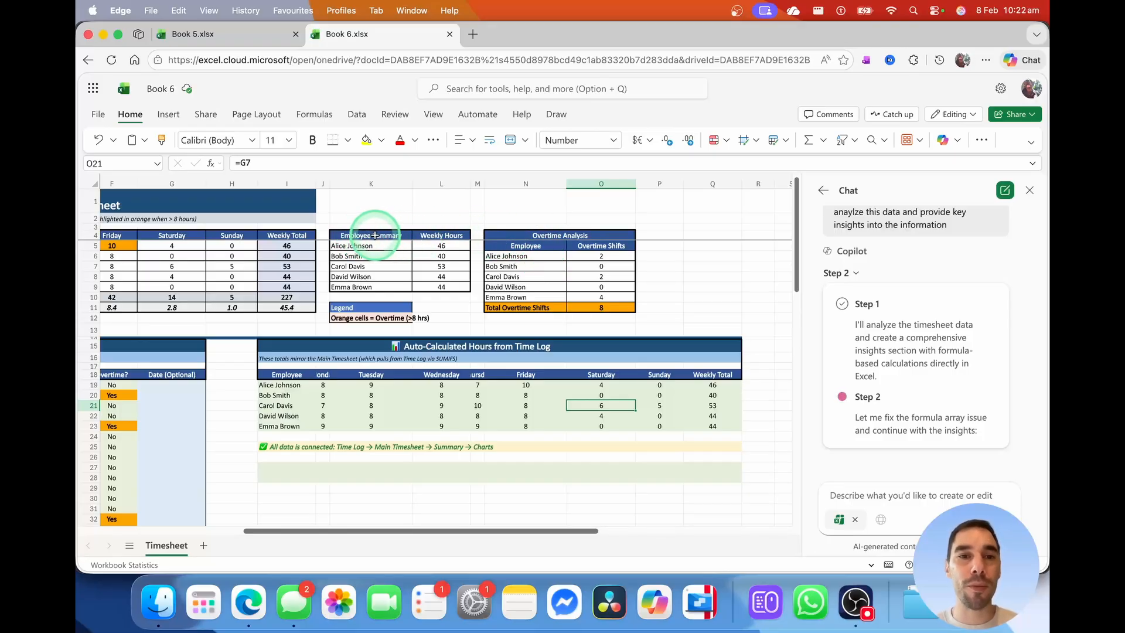
scroll(411, 303, "left", 10)
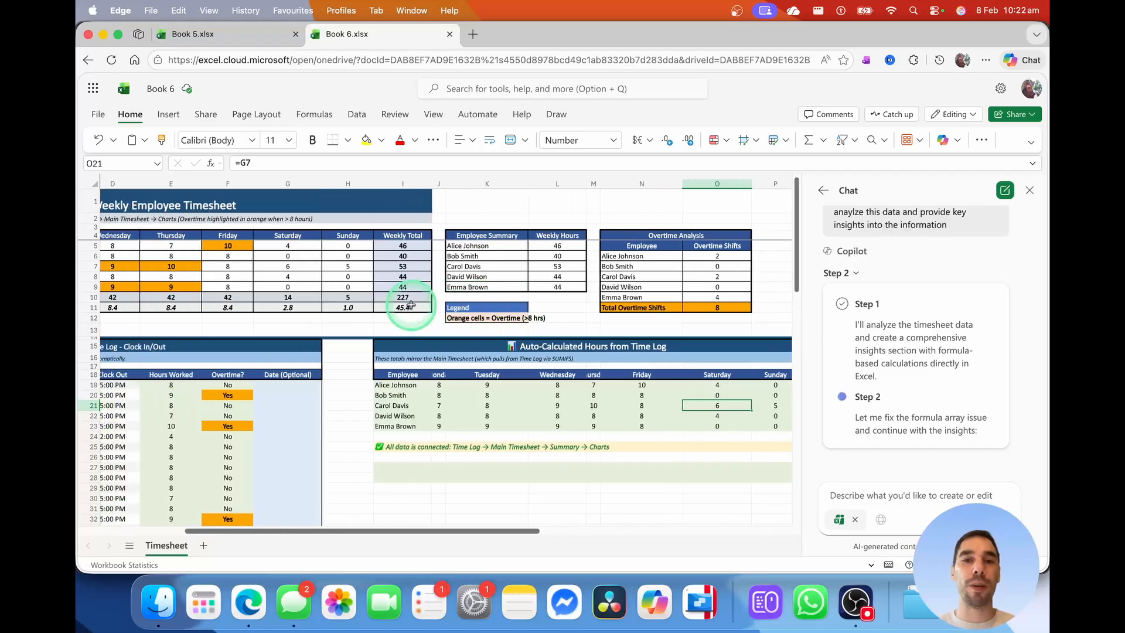
scroll(410, 307, "down", 10)
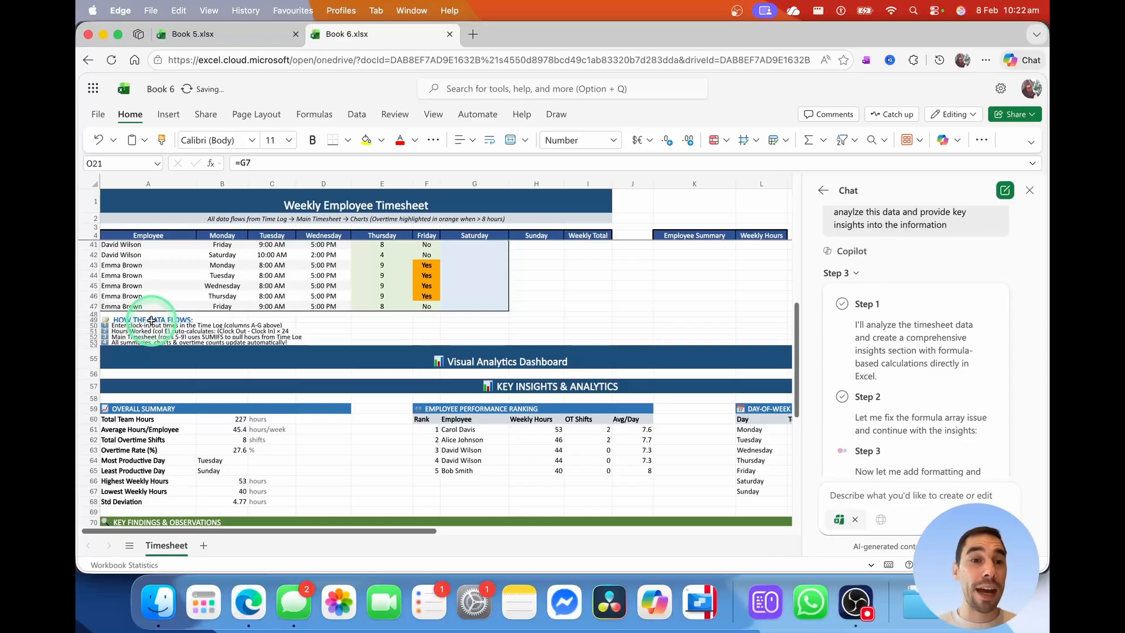
Read the data-flow notes, including the Hours Worked calculation, and the Visual Analytics Dashboard banner
left_click(132, 326)
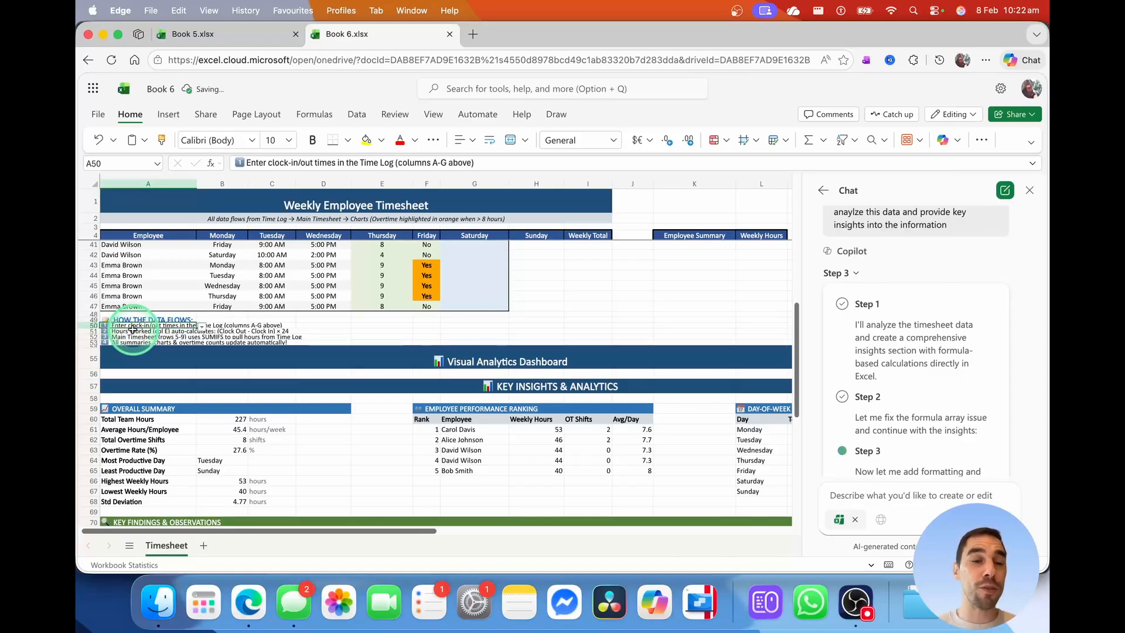
left_click(132, 330)
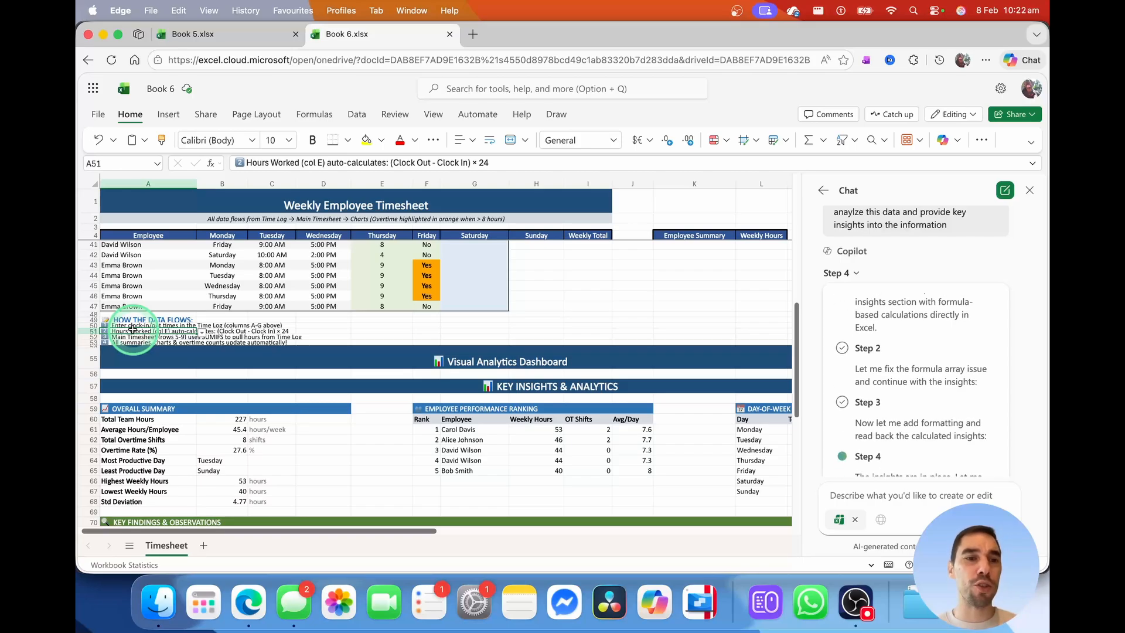
left_click(470, 359)
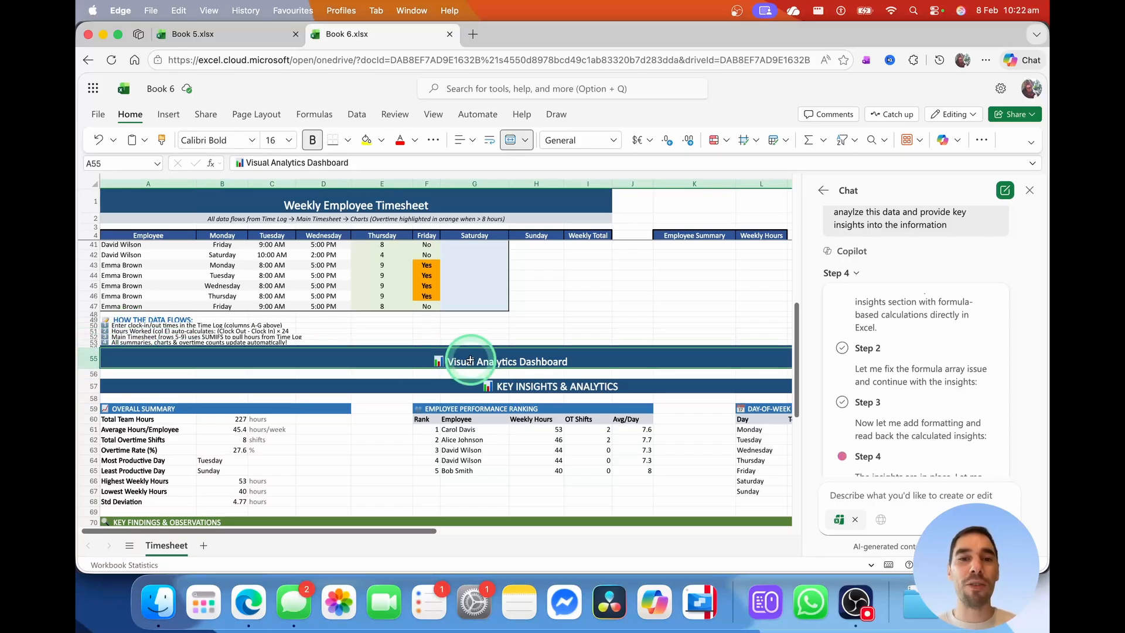
scroll(472, 357, "down", 3)
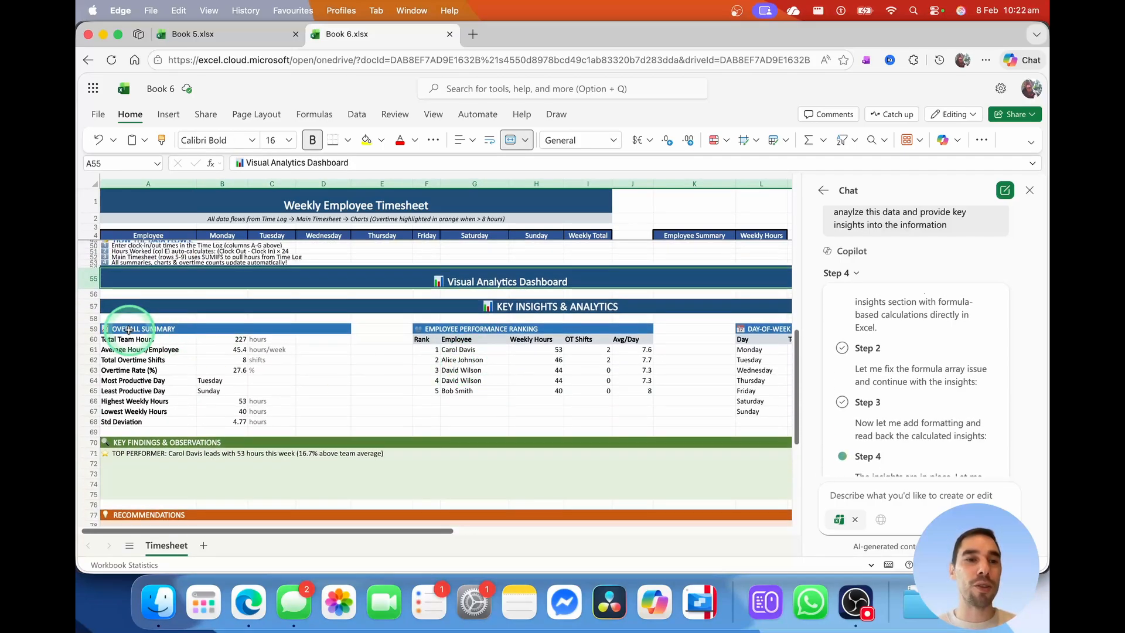
Select the Overall Summary and Employee Performance Ranking tables and inspect the top employee's OT Shifts formula
left_click_drag(130, 330, 312, 416)
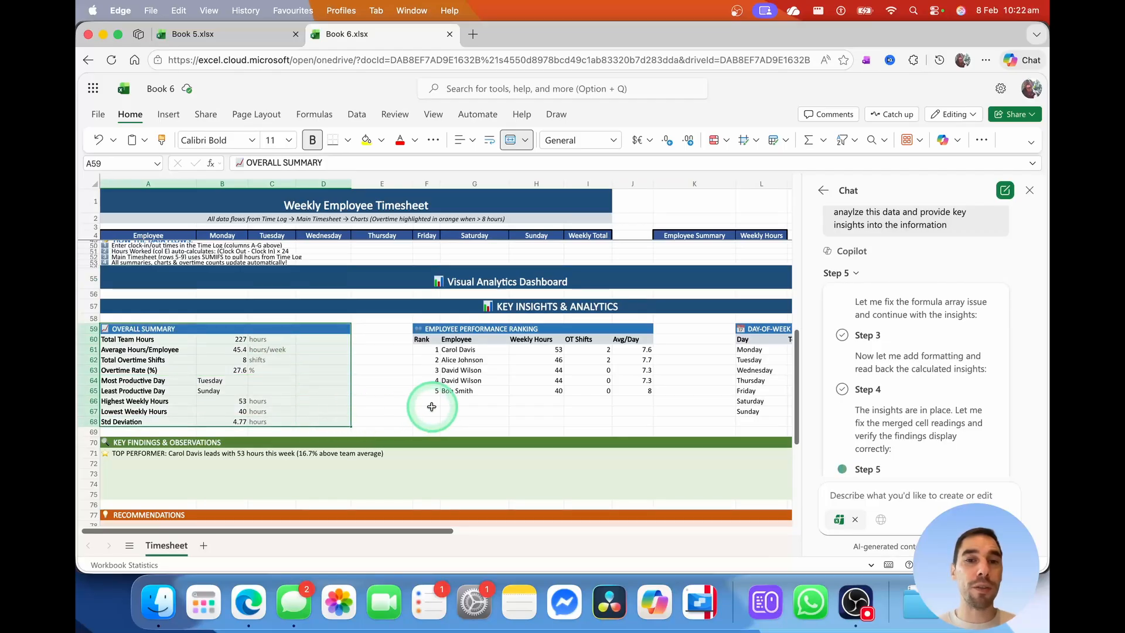
left_click(509, 420)
left_click_drag(463, 330, 585, 389)
left_click(574, 412)
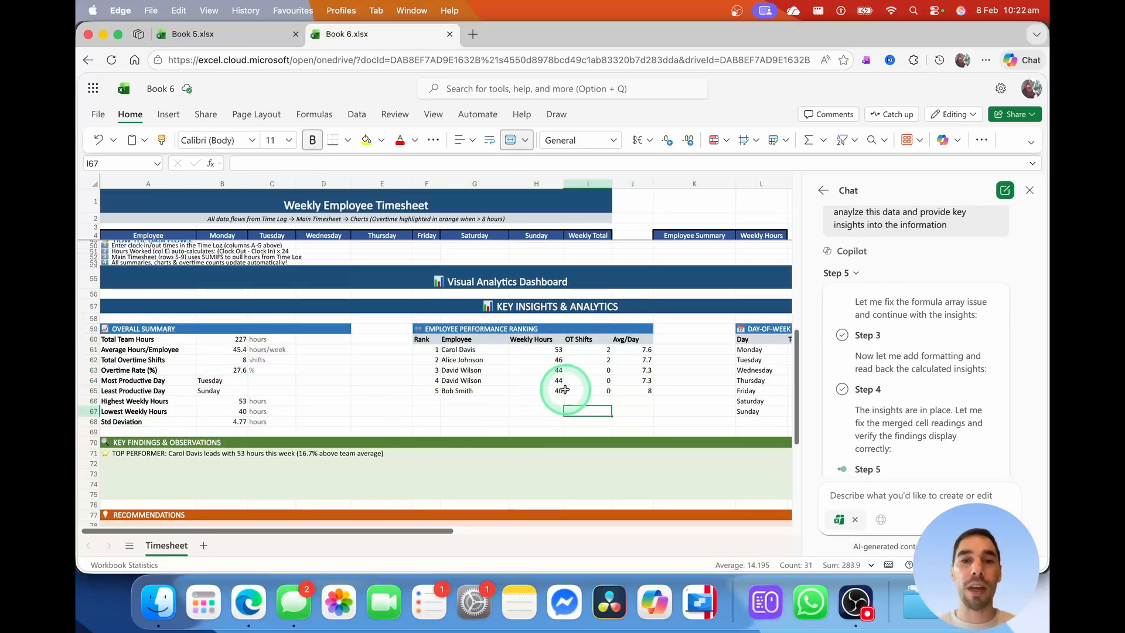
left_click(582, 350)
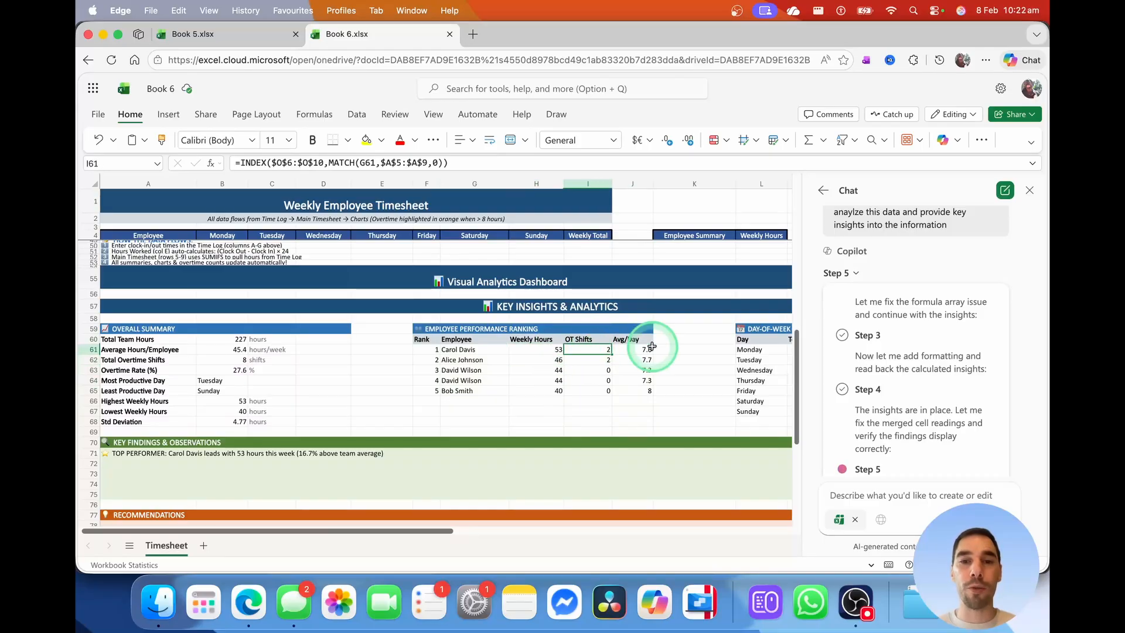
scroll(645, 345, "right", 5)
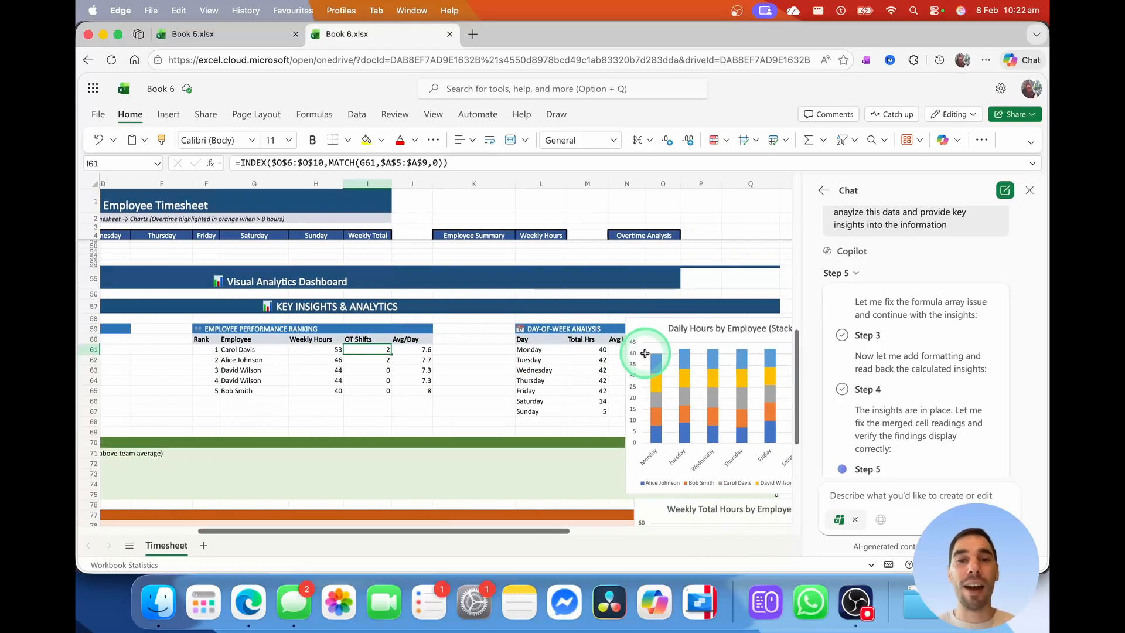
Check the Day-of-Week Analysis title and zoom out to show all four charts and Key Findings
left_click(551, 327)
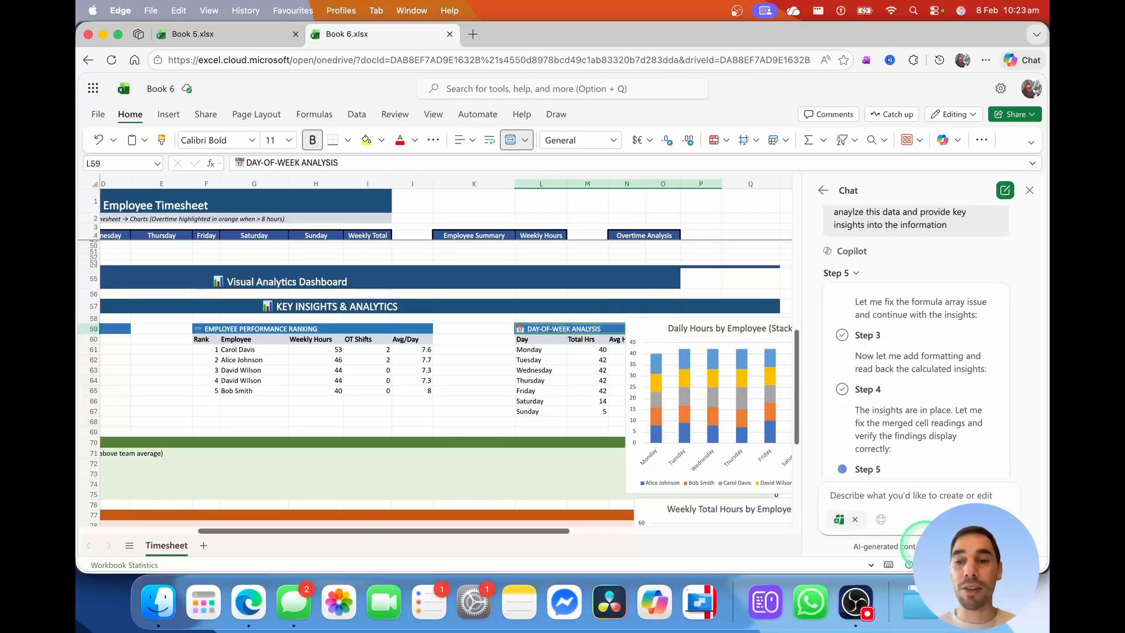
left_click(990, 564)
scroll(525, 393, "left", 1)
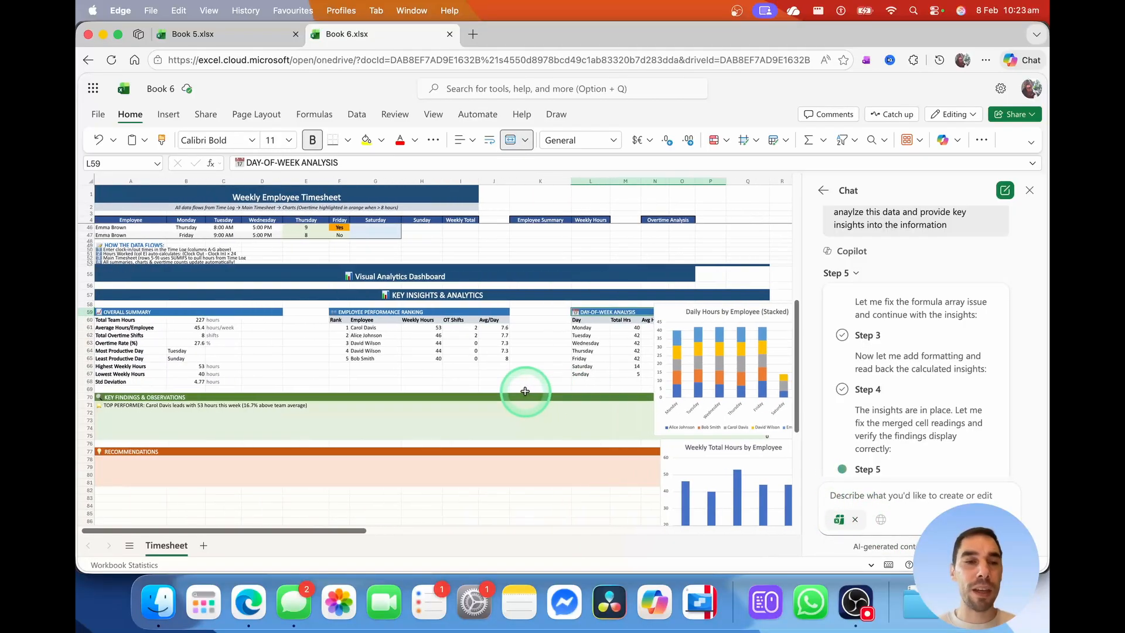
left_click(144, 399)
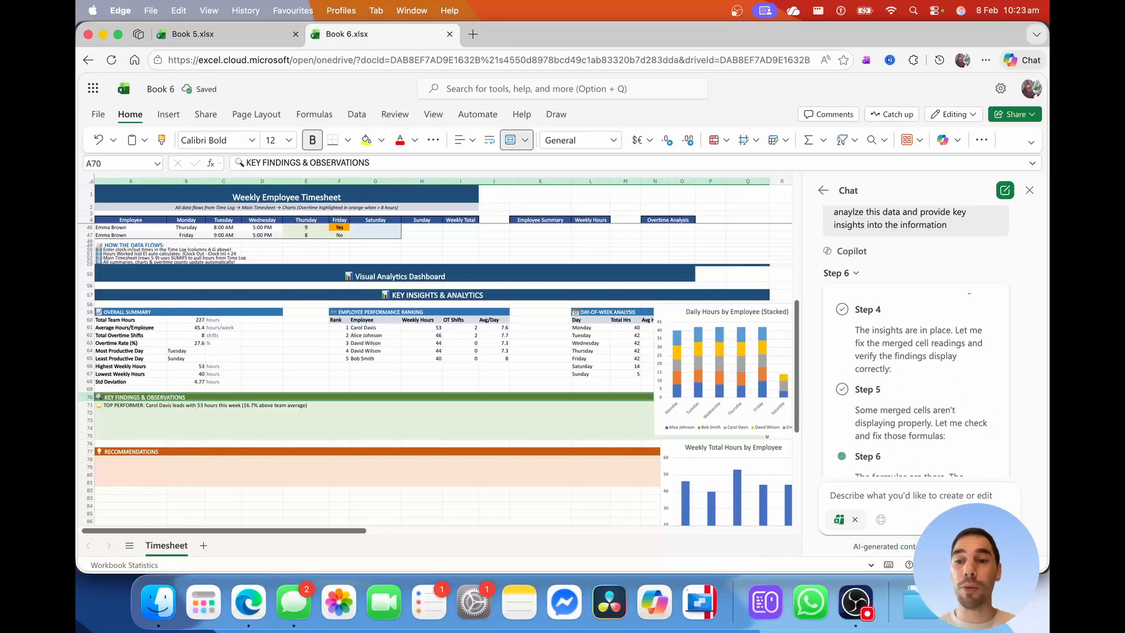
scroll(650, 437, "down", 5)
Drag the stacked Daily Hours chart into the empty space above, then deselect it
left_click(517, 389)
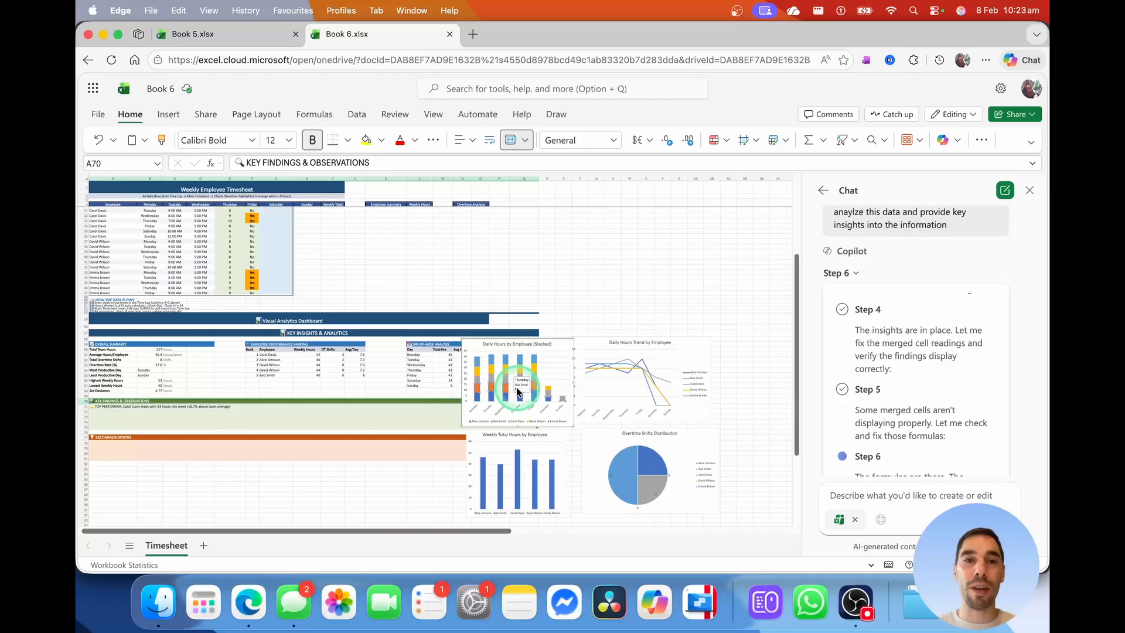
left_click_drag(532, 351, 677, 253)
left_click(542, 434)
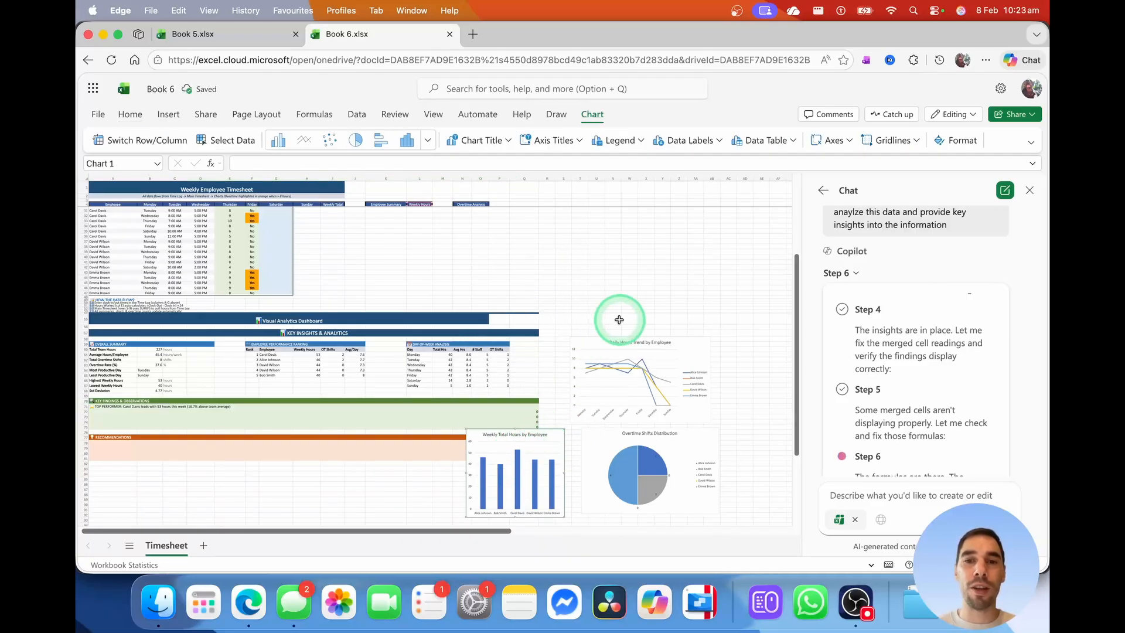
scroll(640, 292, "up", 2)
scroll(640, 292, "down", 5)
left_click(175, 362)
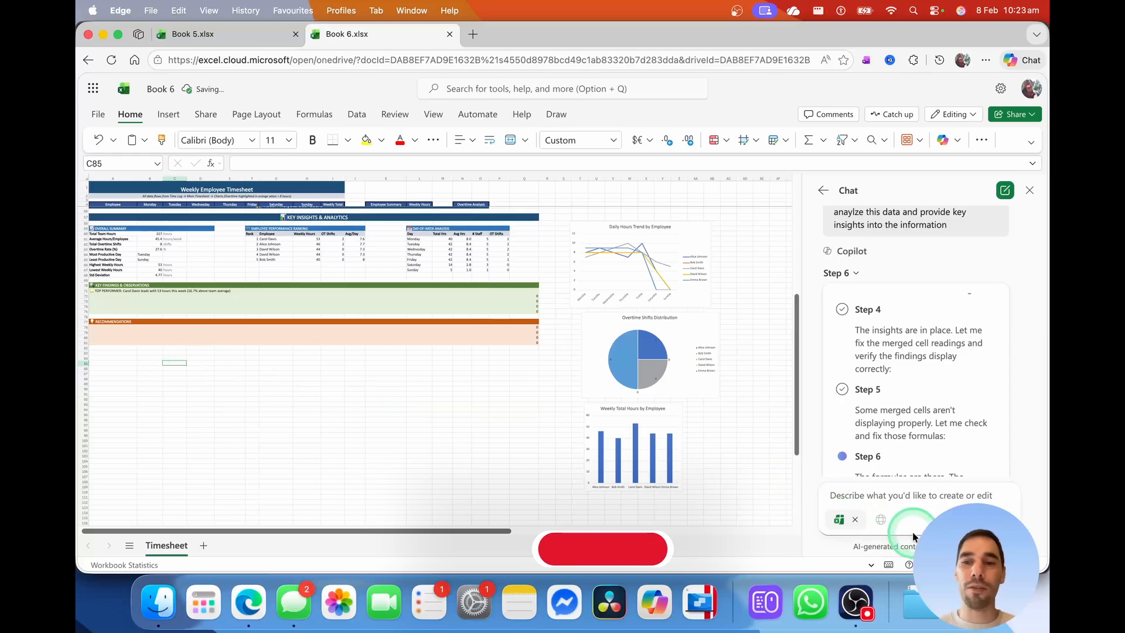
Zoom back in and read the Top Performer, Workload Distribution and Busiest day finding formulas
left_click(1025, 564)
scroll(712, 394, "right", 3)
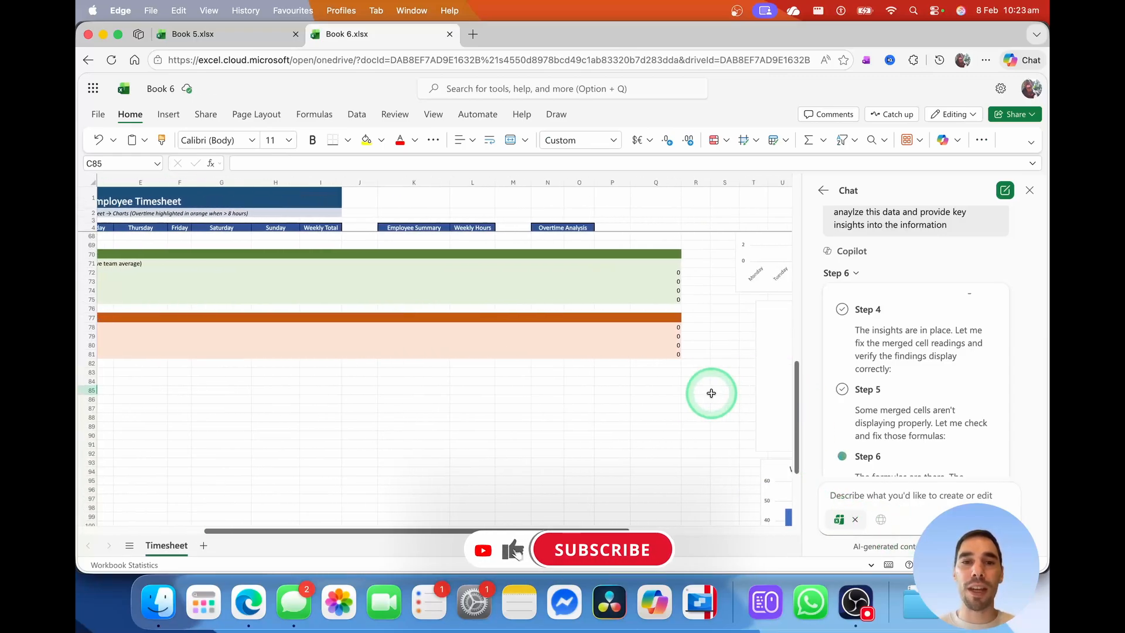
scroll(702, 390, "left", 3)
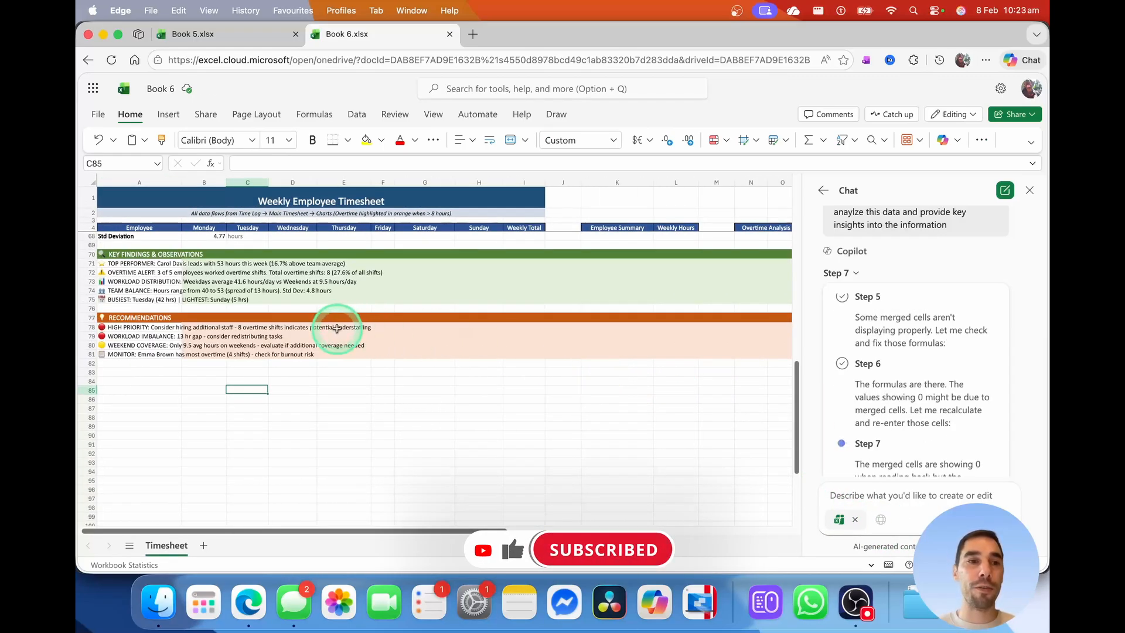
left_click(141, 254)
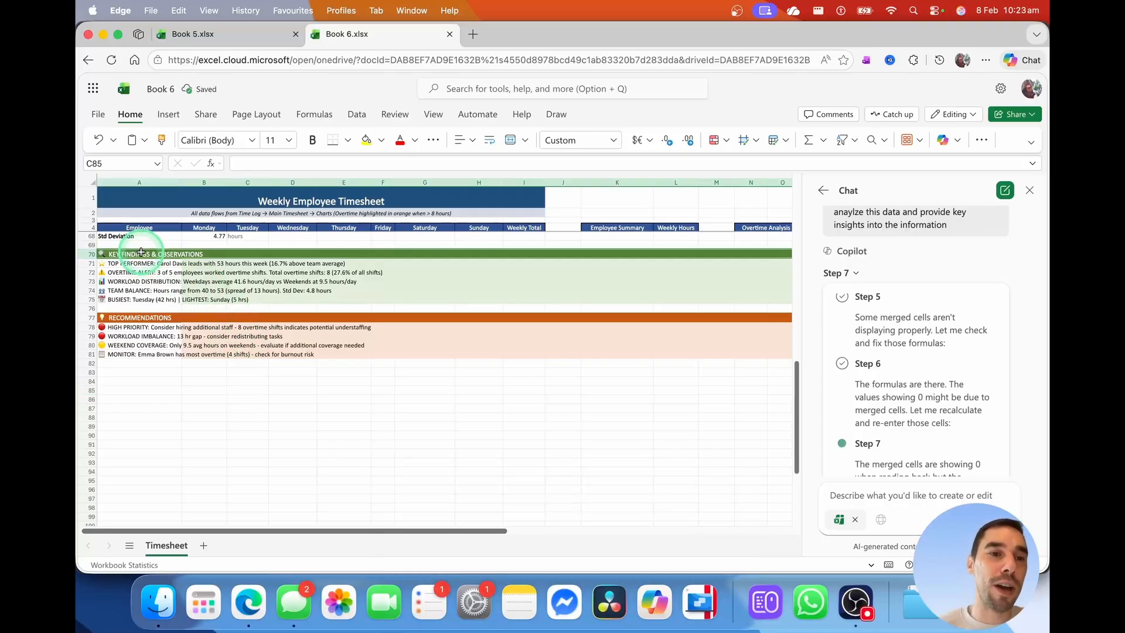
left_click(140, 316)
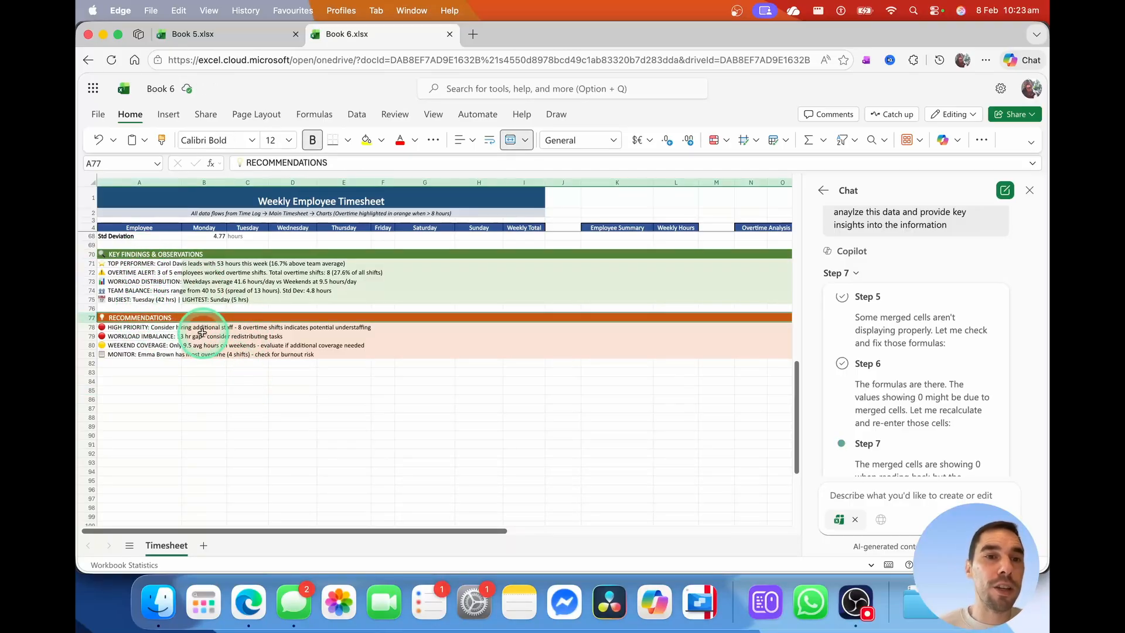
left_click(143, 264)
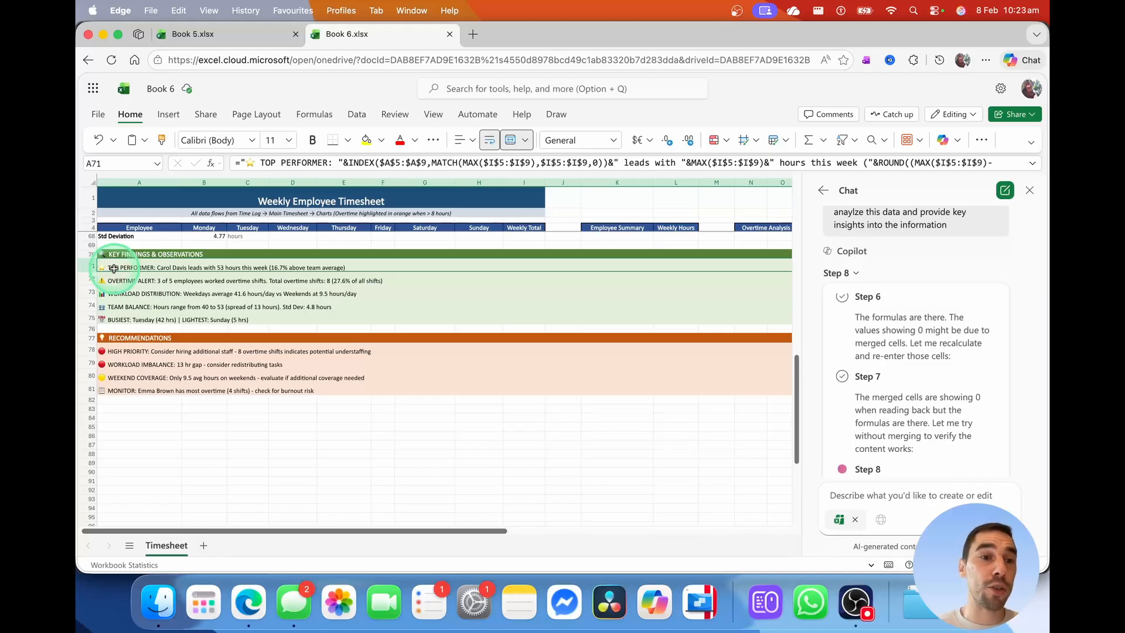
left_click(141, 294)
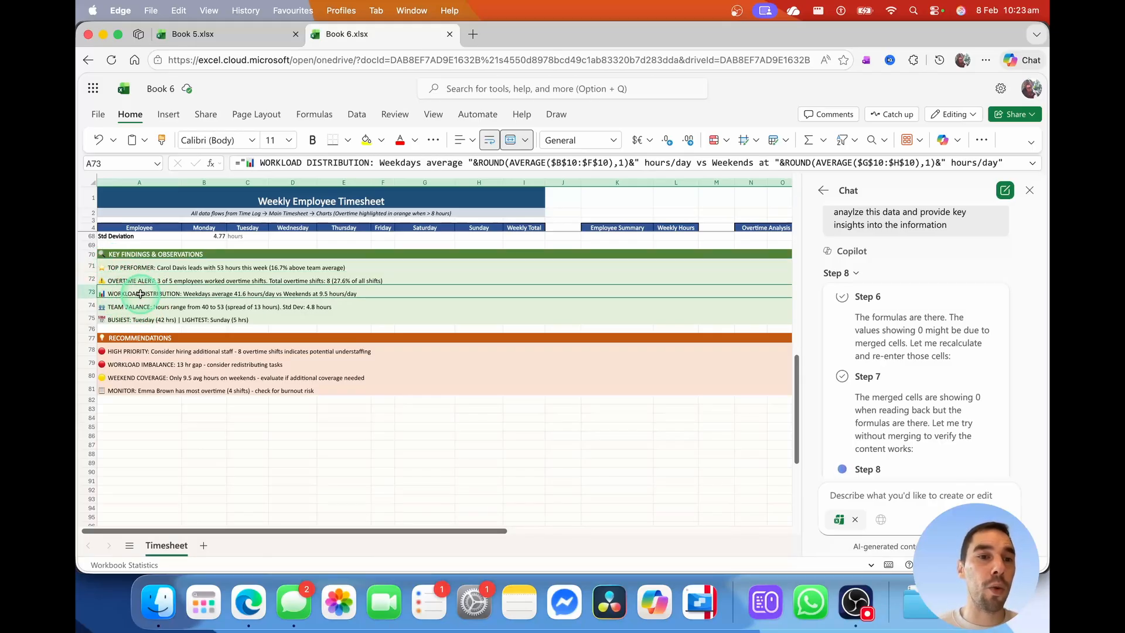
left_click(138, 320)
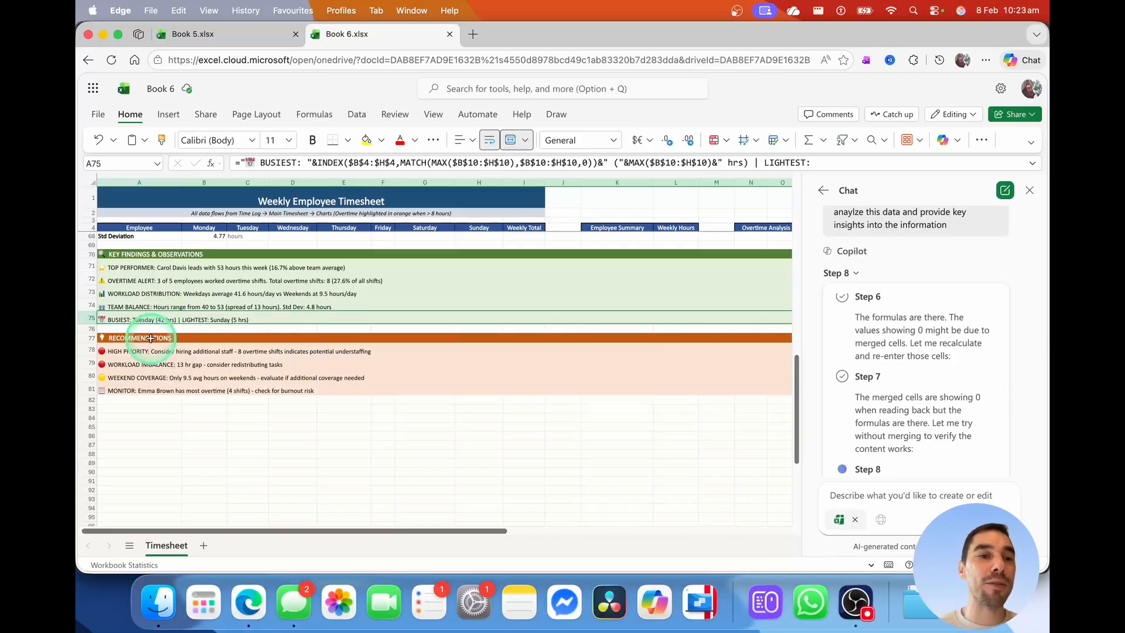
Read the High Priority, Workload Imbalance and Monitor recommendation formulas
left_click(151, 338)
left_click(129, 351)
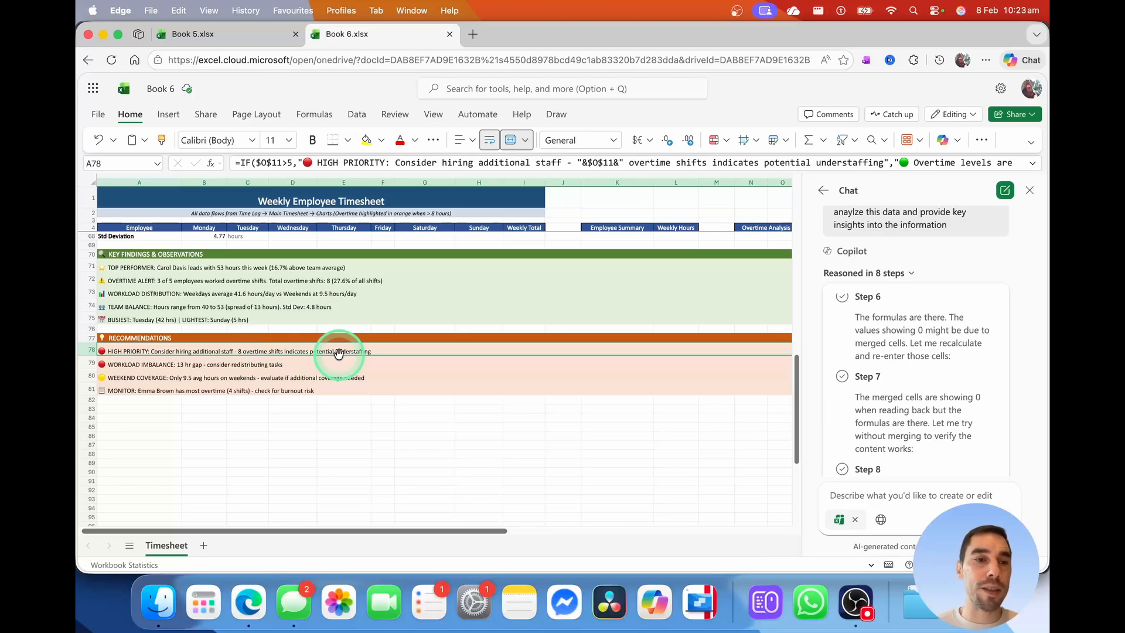
left_click(143, 365)
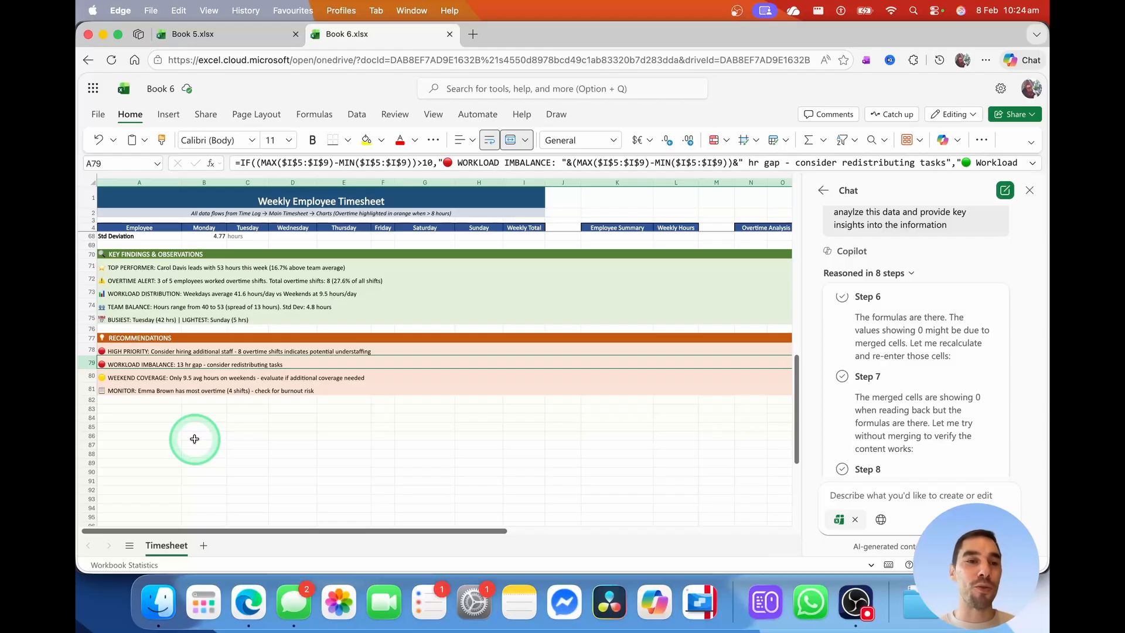
left_click(120, 391)
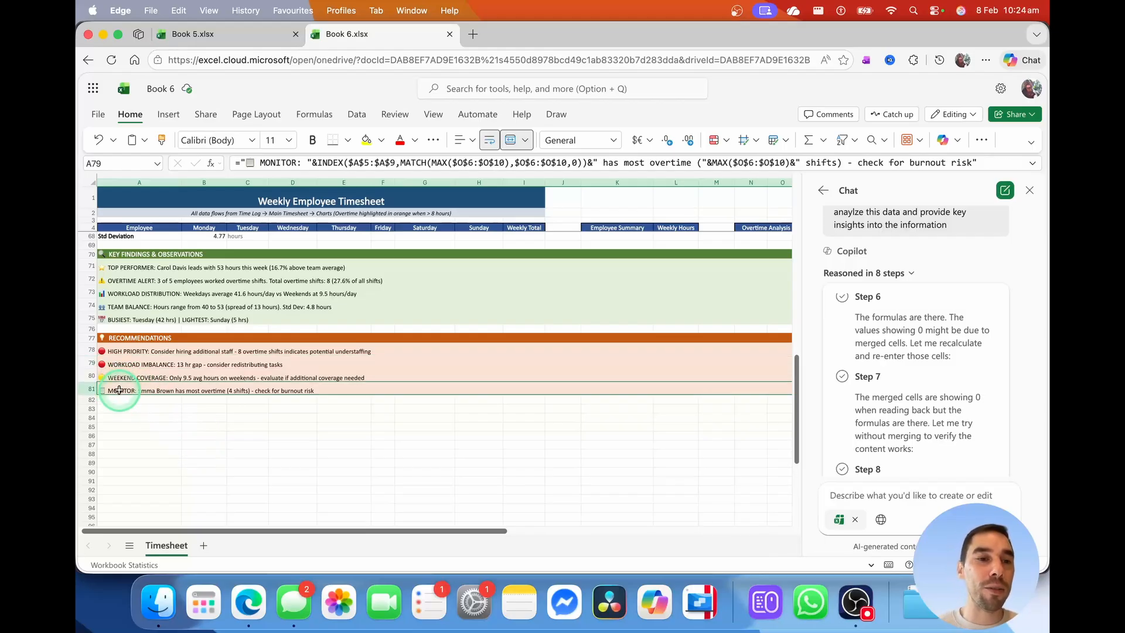